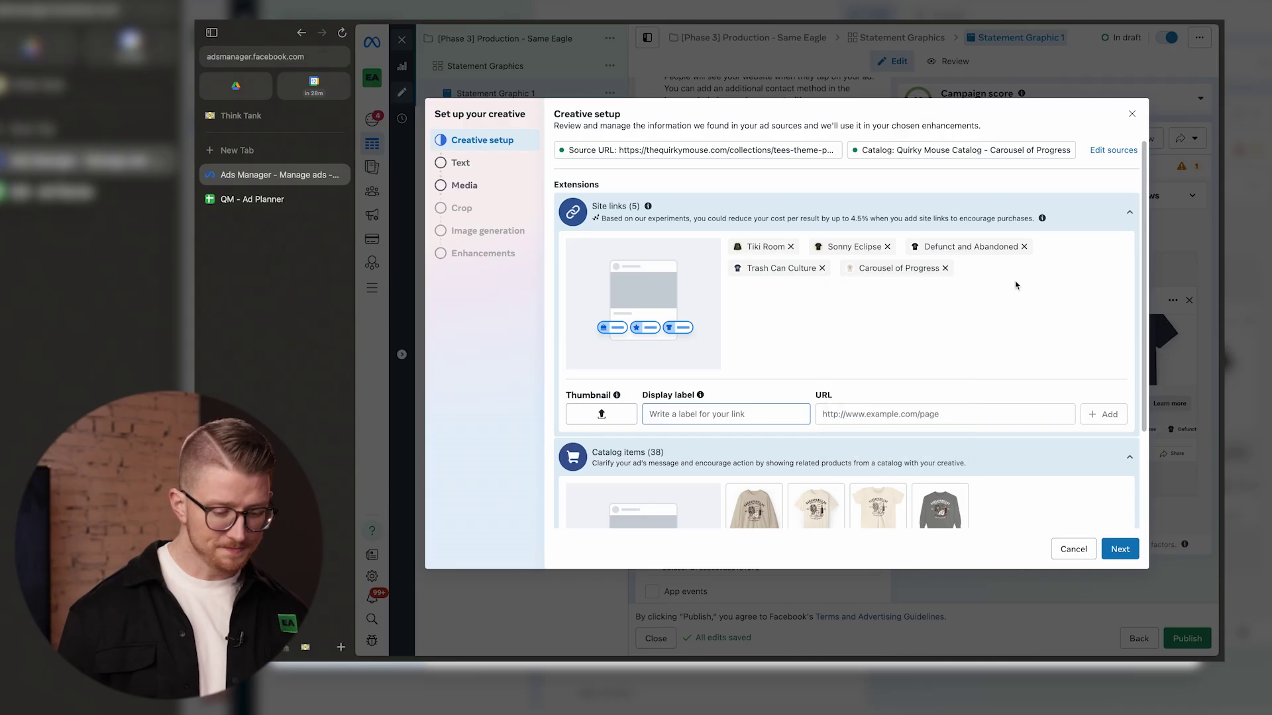
Edit the creative's sources to use the All Products set, check the catalog items, and continue to the text setup
{"action": "scroll", "coordinate": [1004, 315], "scroll_direction": "down", "scroll_amount": 1}
{"action": "scroll", "coordinate": [761, 329], "scroll_direction": "down", "scroll_amount": 2}
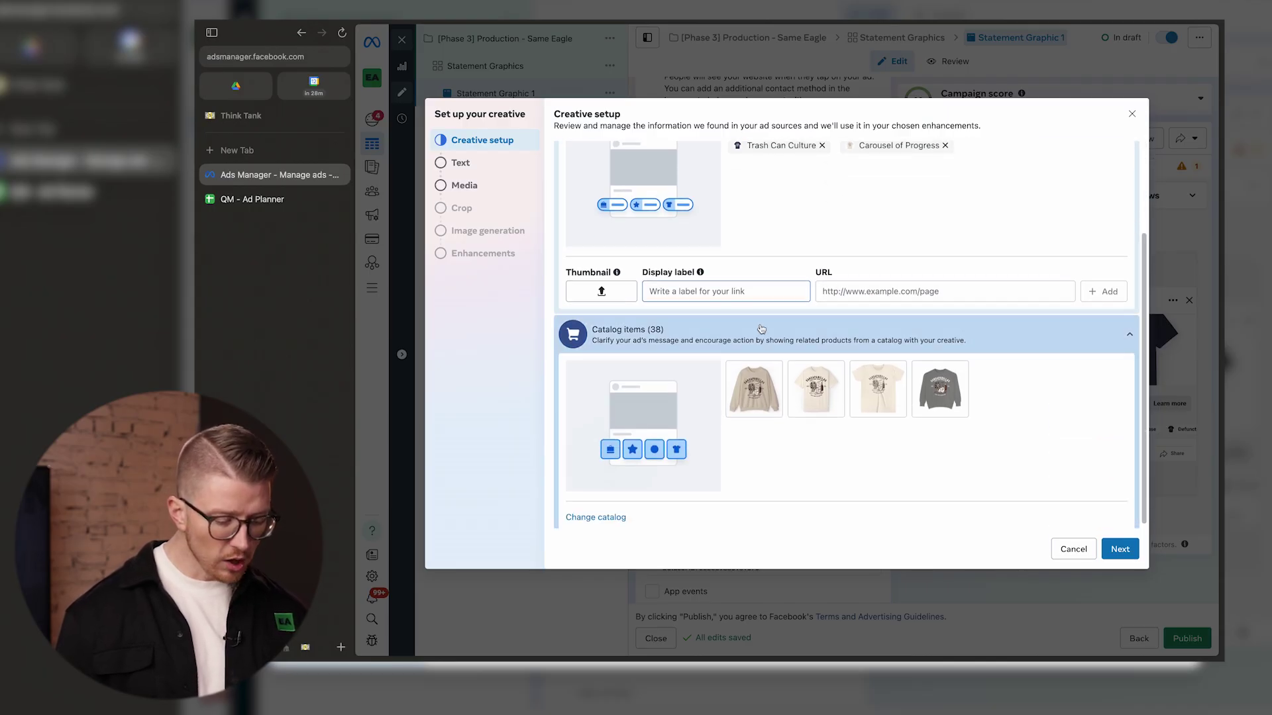
{"action": "scroll", "coordinate": [975, 329], "scroll_direction": "up", "scroll_amount": 3}
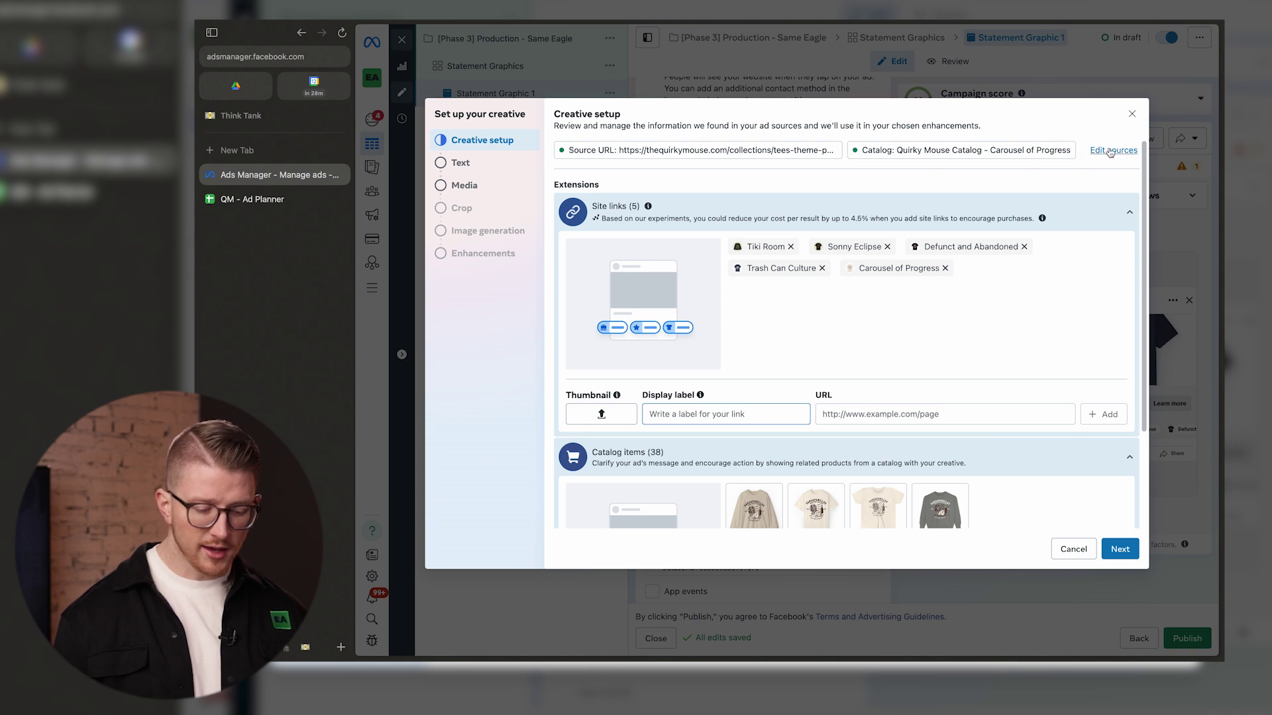
{"action": "left_click", "coordinate": [1111, 151]}
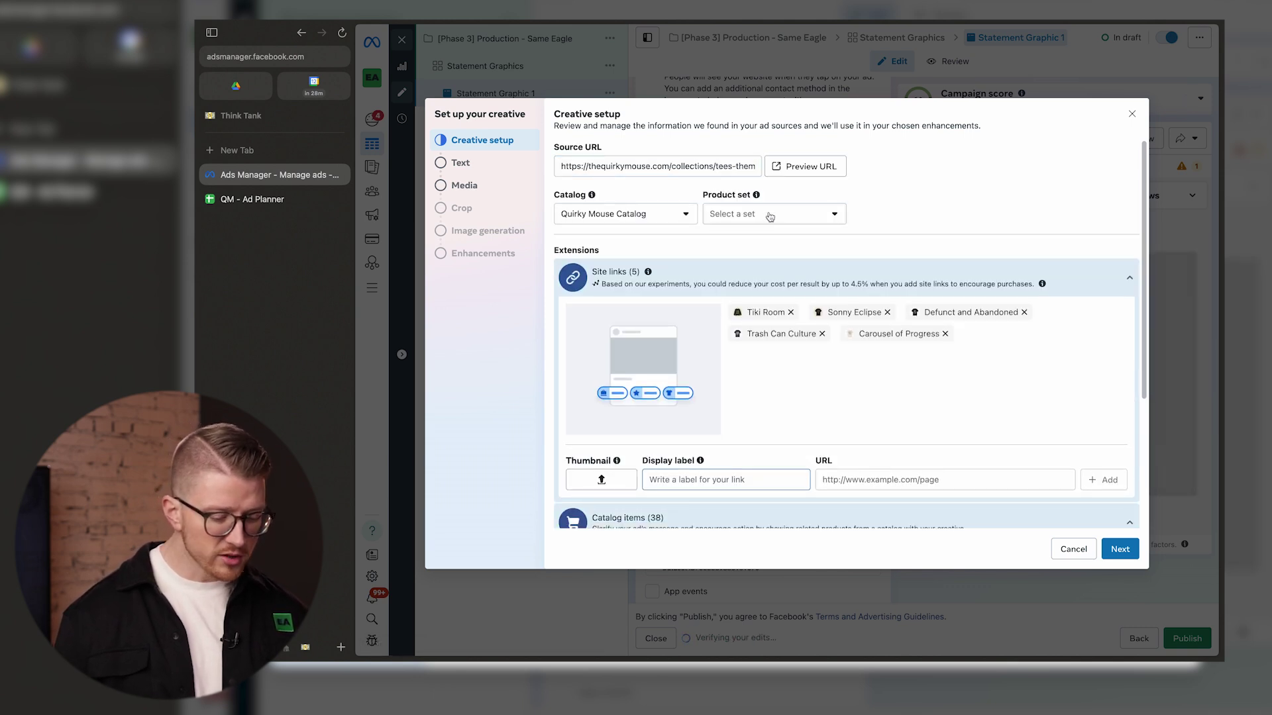
{"action": "left_click", "coordinate": [770, 216]}
{"action": "left_click", "coordinate": [761, 272]}
{"action": "scroll", "coordinate": [762, 272], "scroll_direction": "down", "scroll_amount": 3}
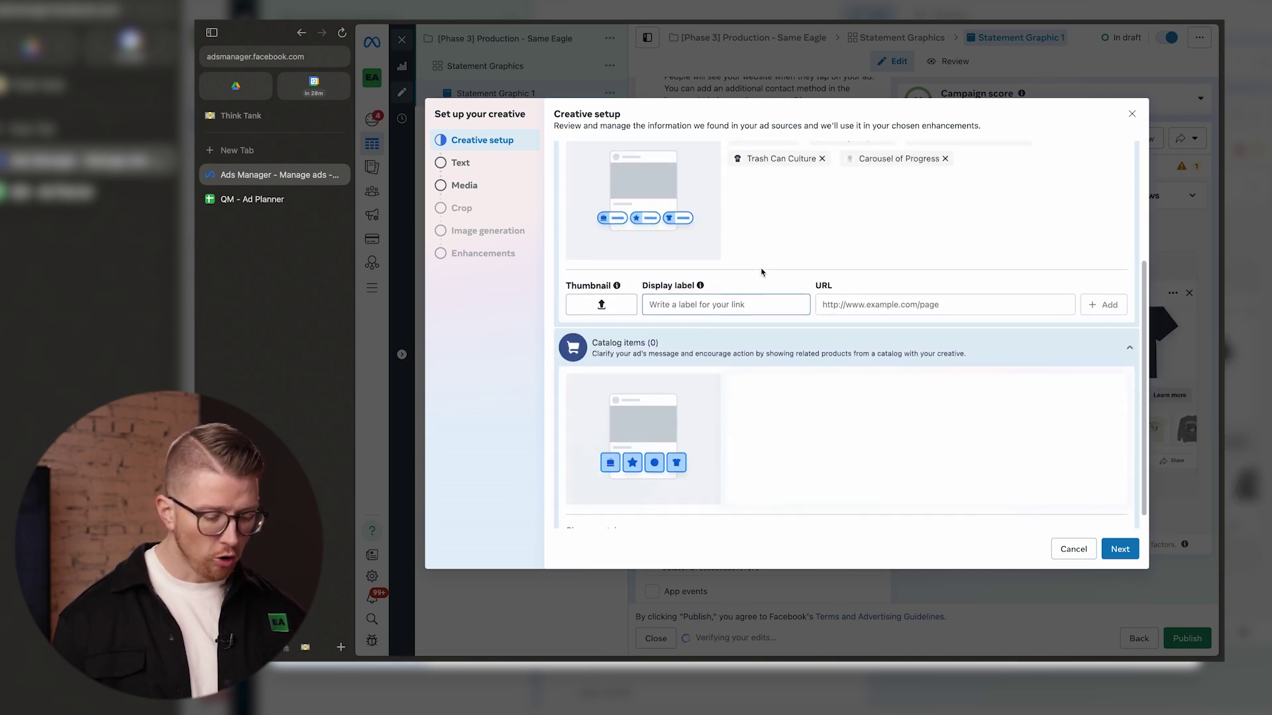
{"action": "scroll", "coordinate": [762, 272], "scroll_direction": "down", "scroll_amount": 1}
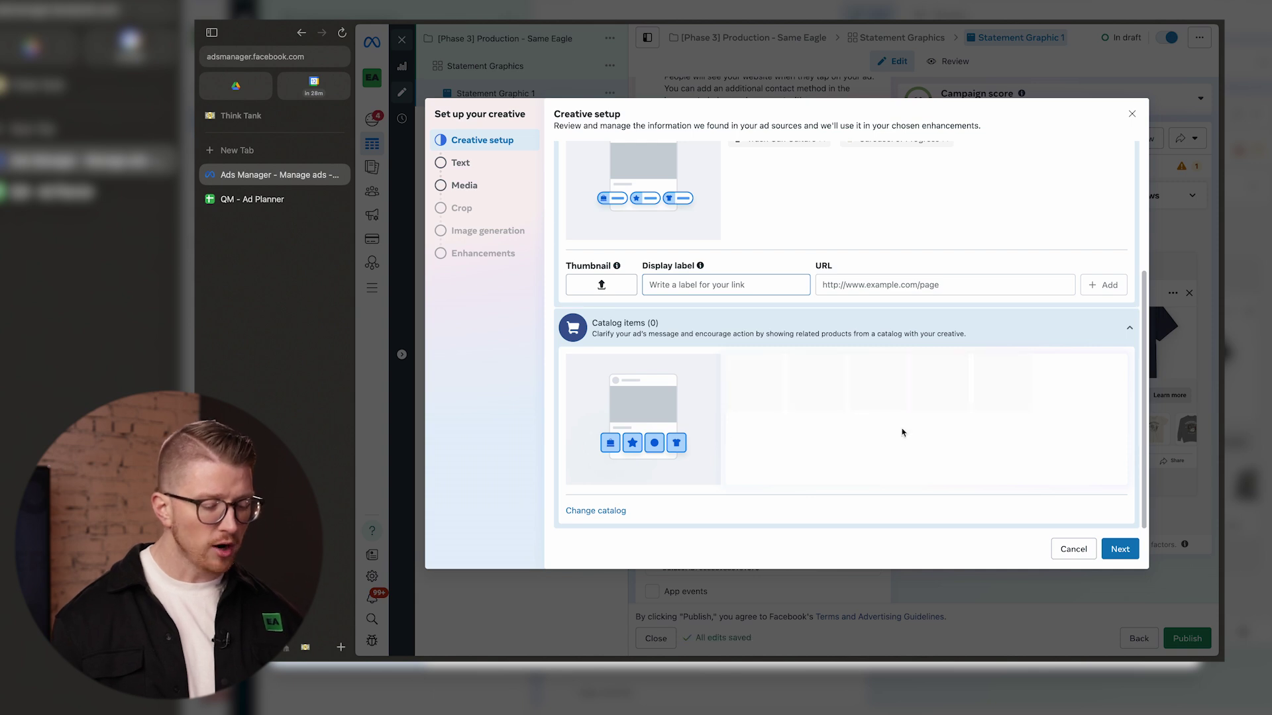
{"action": "scroll", "coordinate": [852, 392], "scroll_direction": "up", "scroll_amount": 3}
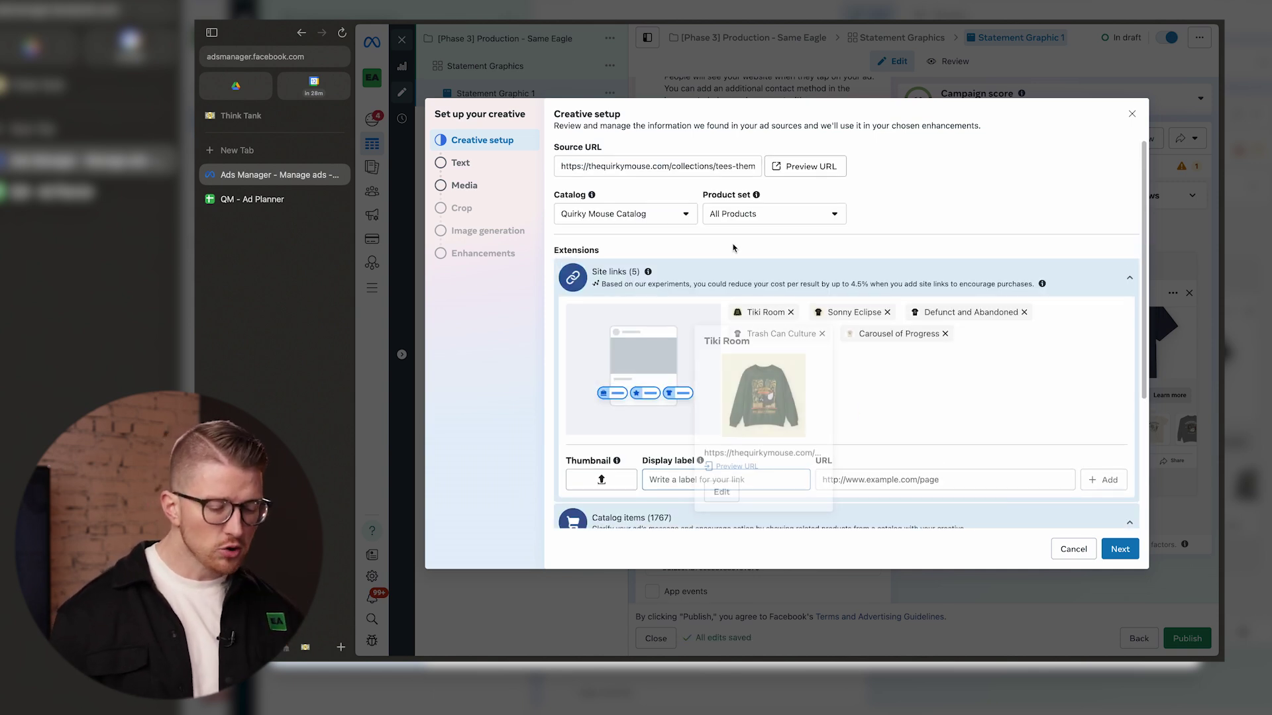
{"action": "scroll", "coordinate": [1011, 227], "scroll_direction": "down", "scroll_amount": 2}
{"action": "scroll", "coordinate": [1011, 227], "scroll_direction": "down", "scroll_amount": 1}
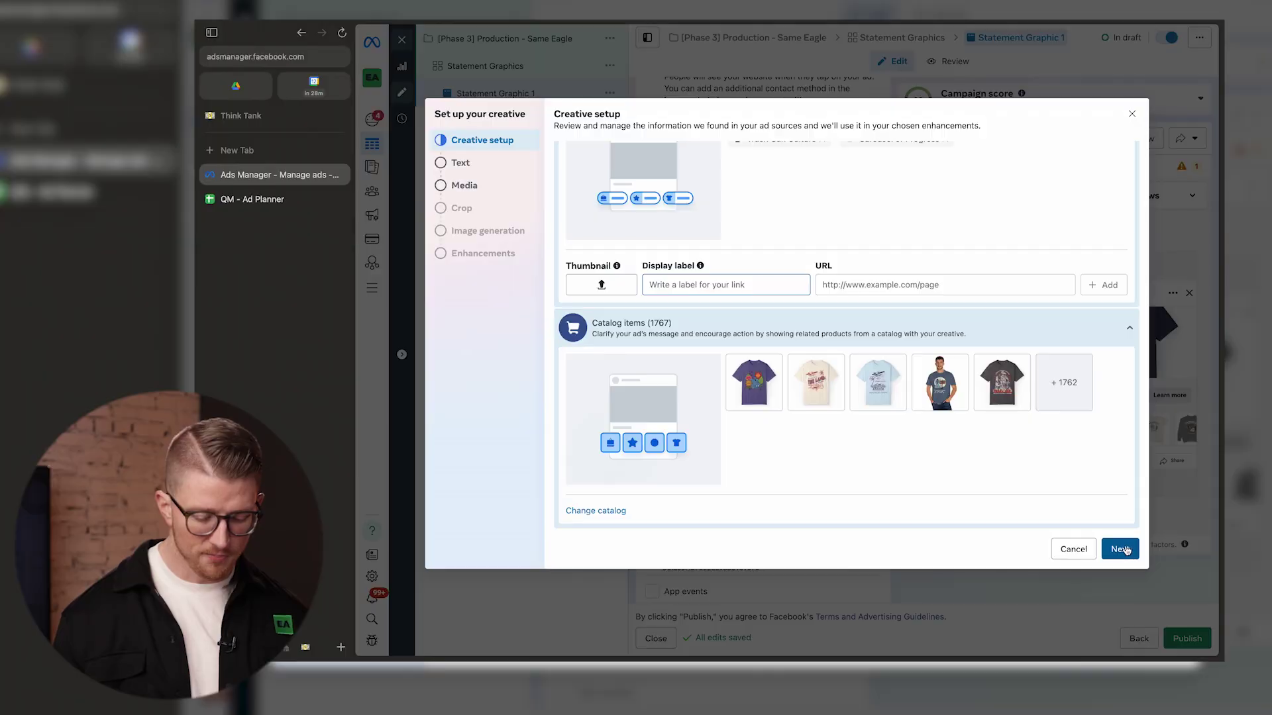
{"action": "left_click", "coordinate": [1126, 550]}
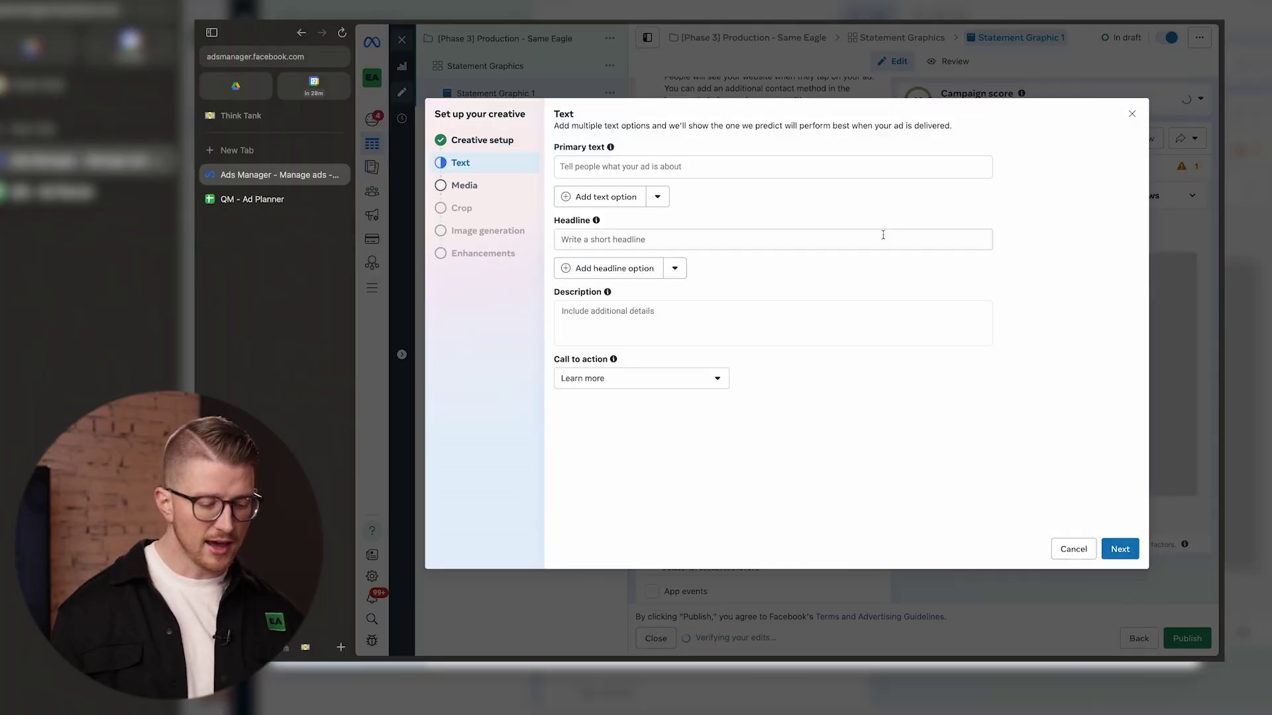
Copy Statement Graphic 1's primary text from the QM - Ad Planner sheet into the ad's primary text in Ads Manager
{"action": "left_click", "coordinate": [682, 173]}
{"action": "left_click", "coordinate": [268, 199]}
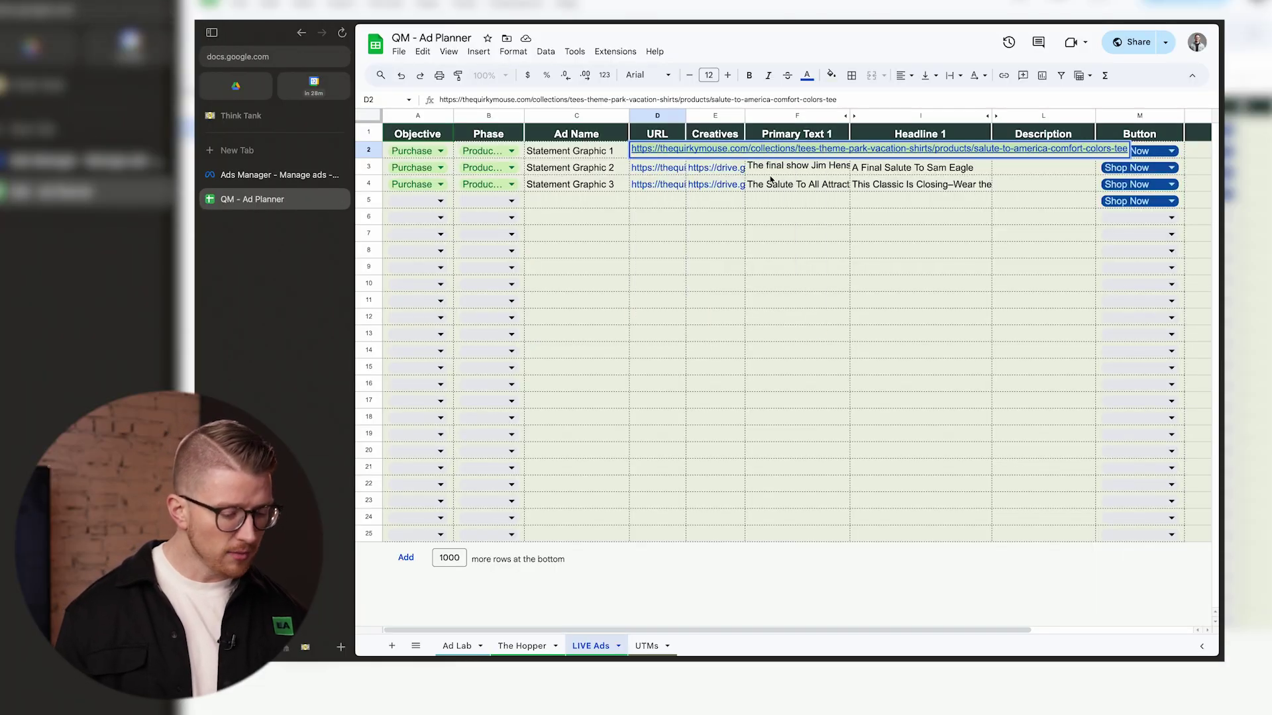
{"action": "left_click", "coordinate": [786, 206]}
{"action": "double_click", "coordinate": [797, 151]}
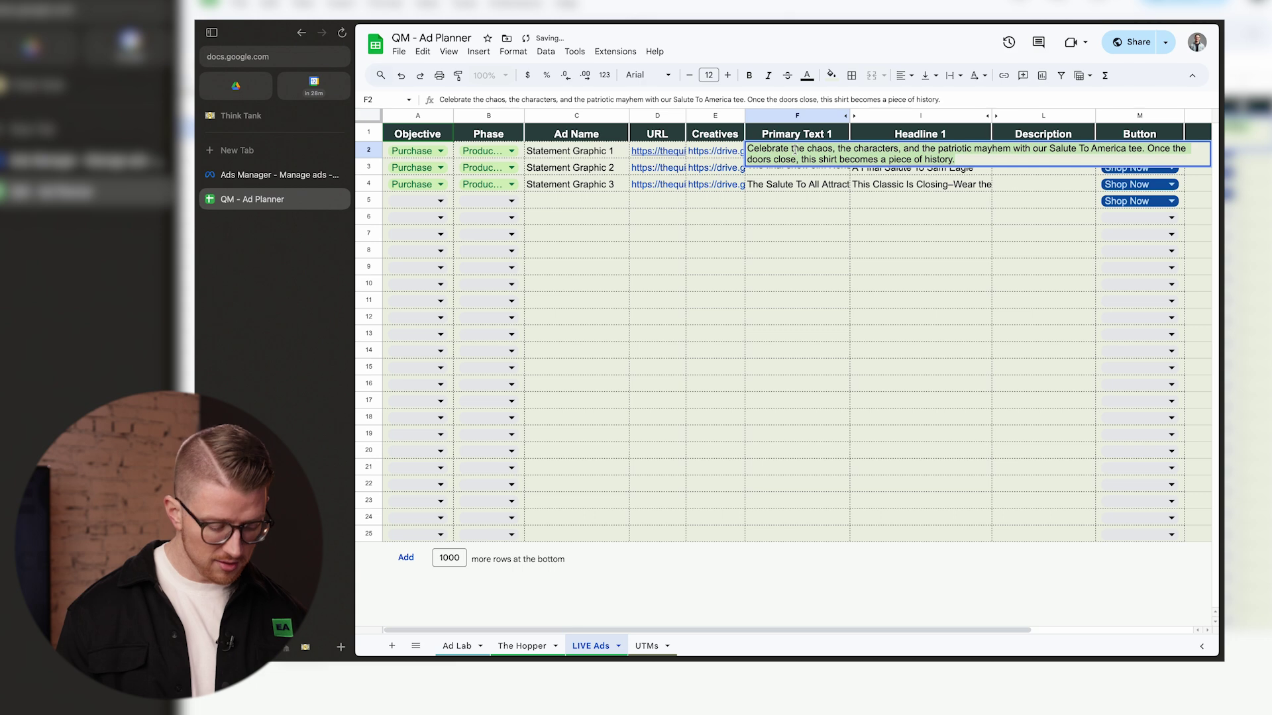
{"action": "left_click", "coordinate": [292, 174]}
{"action": "type", "text": "Celebrate the chaos, the characters, and the patriotic mayhem with our Salute To America tee. Once the doors close, this shirt becomes a piece of history."}
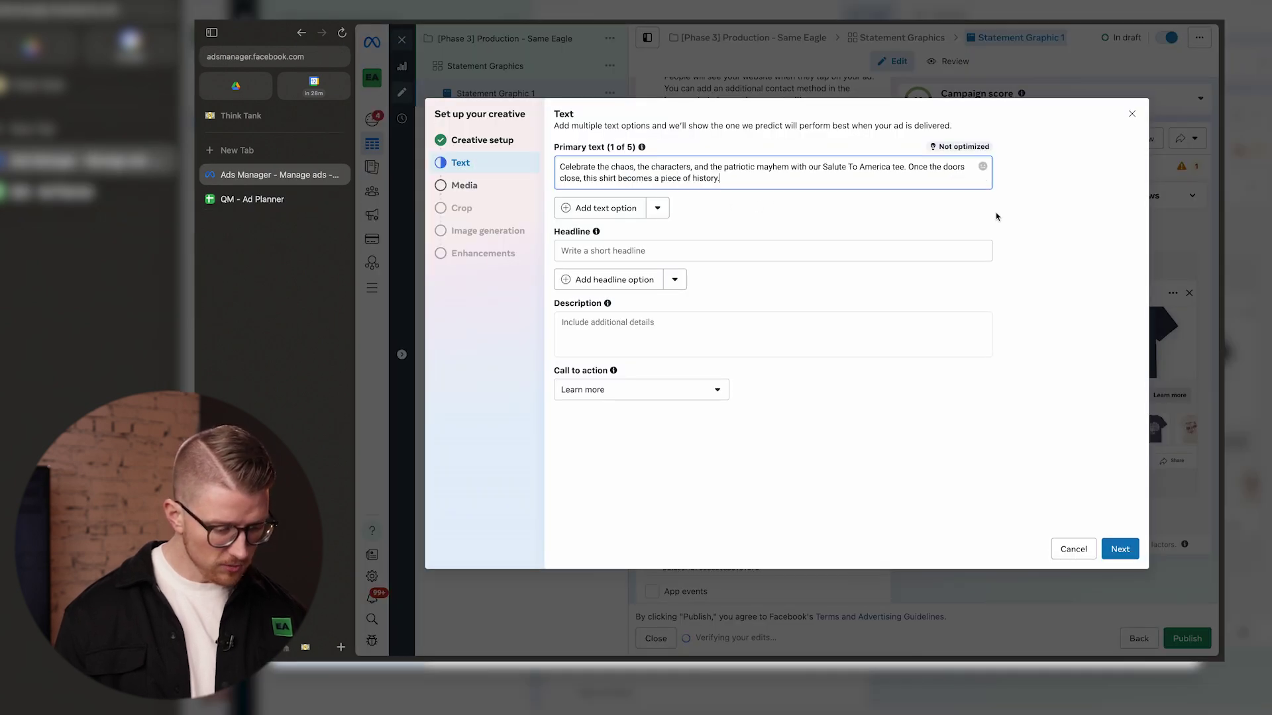
Copy the headline "Sam Eagle–Celebrate The Mayhem (Limited Time)" from the QM - Ad Planner sheet into the ad's headline in Ads Manager
{"action": "left_click", "coordinate": [263, 200]}
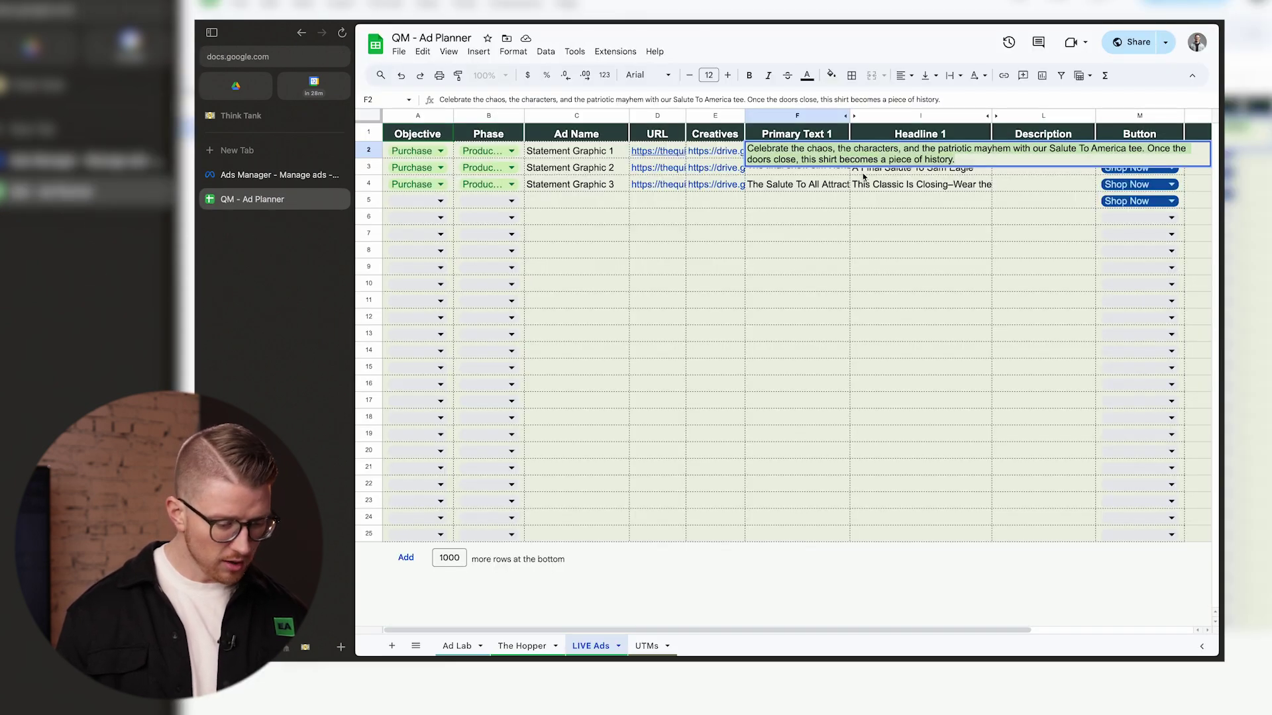
{"action": "left_click", "coordinate": [886, 232]}
{"action": "double_click", "coordinate": [885, 151]}
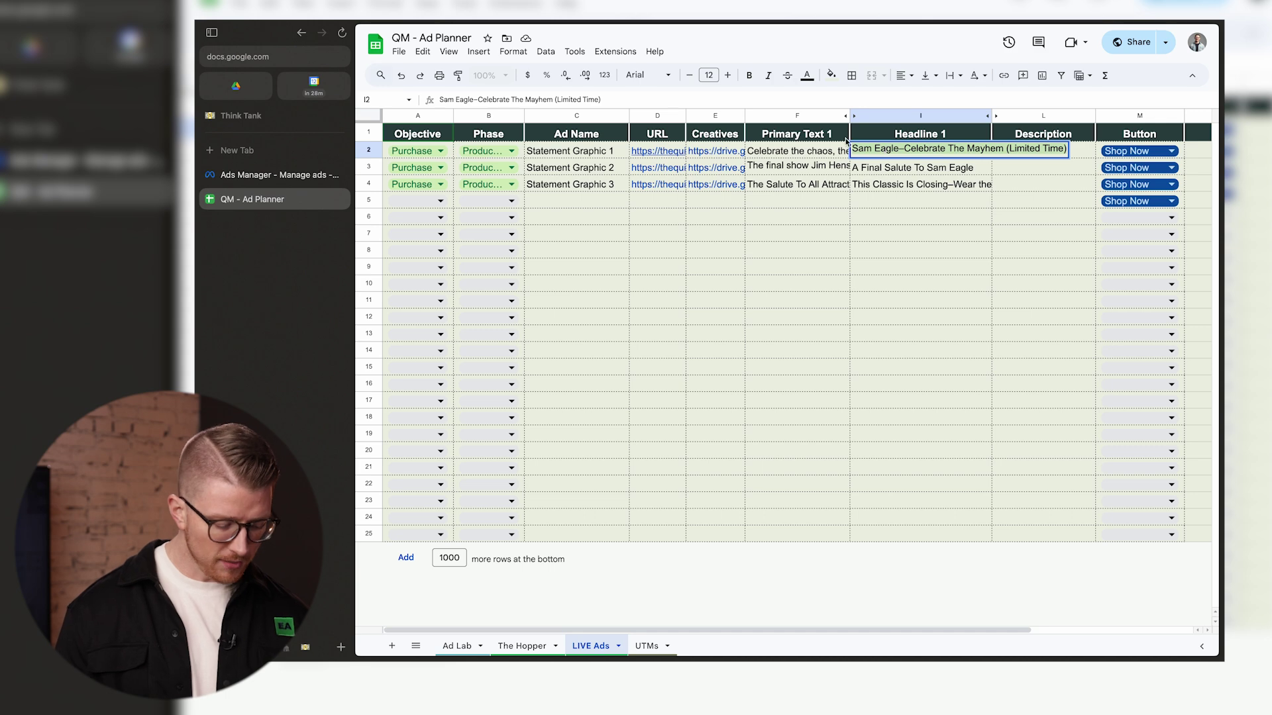
{"action": "left_click", "coordinate": [275, 175]}
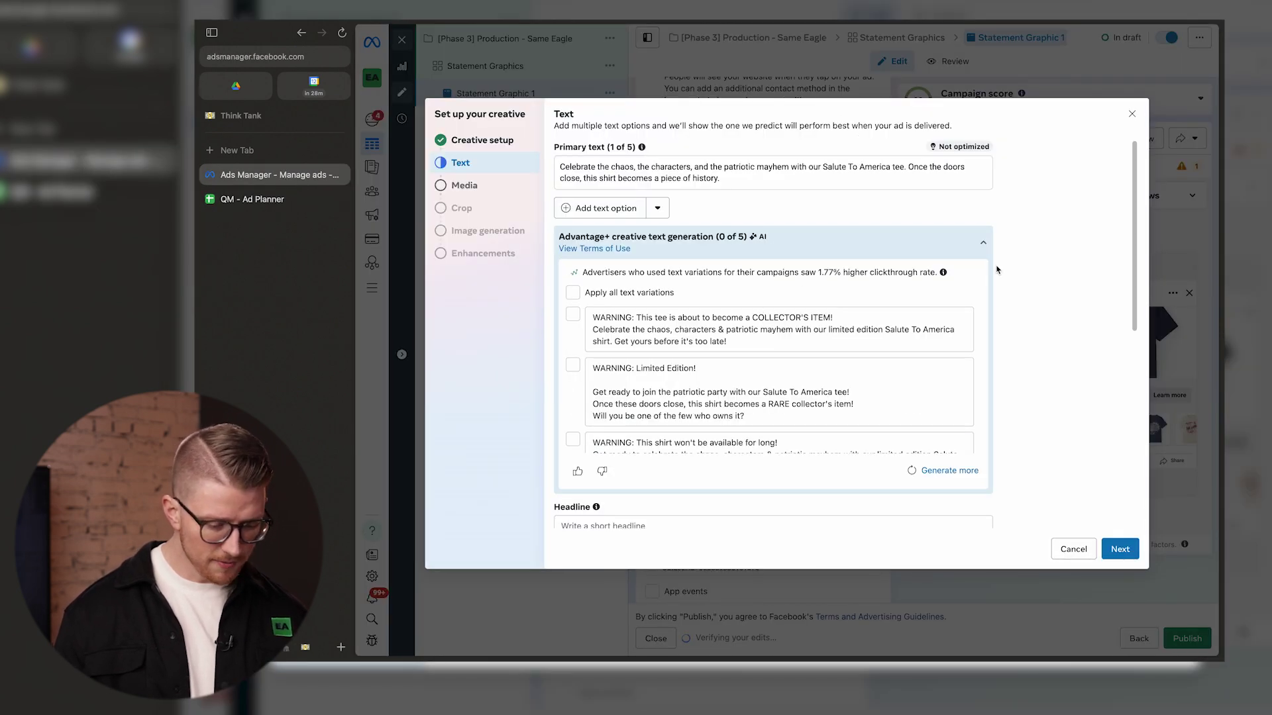
{"action": "scroll", "coordinate": [761, 309], "scroll_direction": "down", "scroll_amount": 3}
{"action": "left_click", "coordinate": [609, 334]}
{"action": "left_click", "coordinate": [1030, 310]}
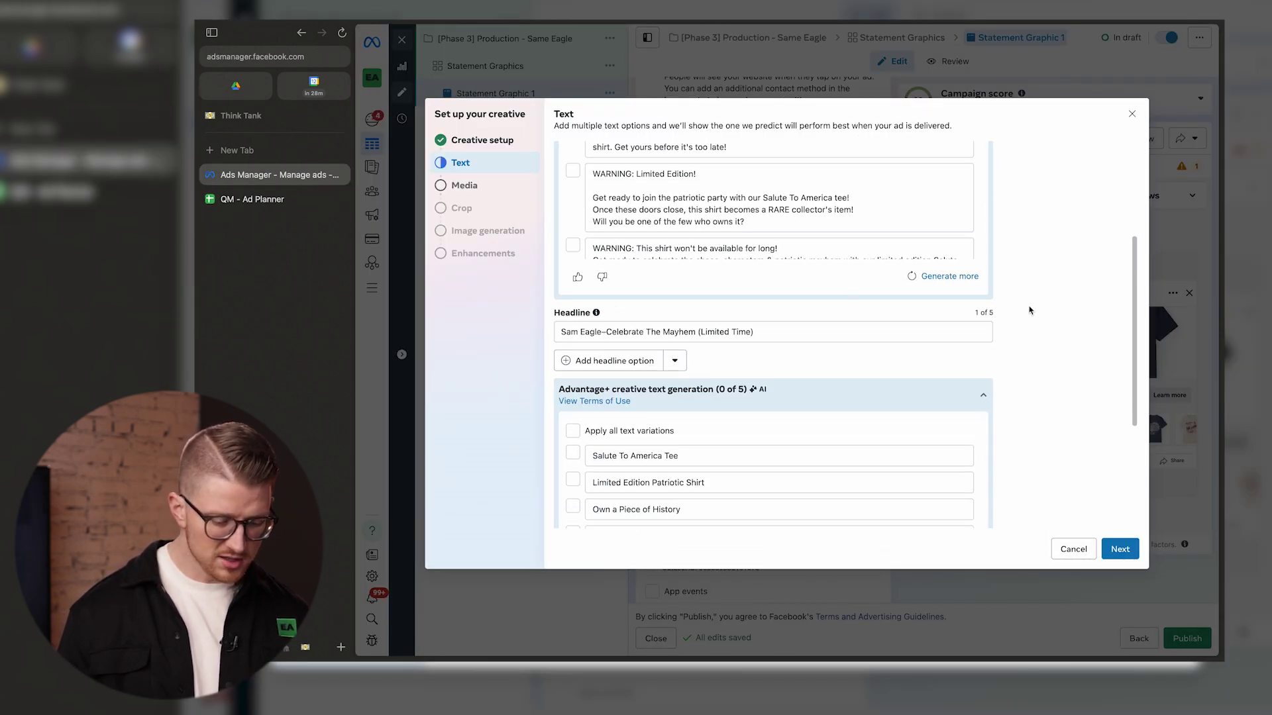
Try applying all generated primary text variations and deselect them again
{"action": "scroll", "coordinate": [1025, 311], "scroll_direction": "up", "scroll_amount": 3}
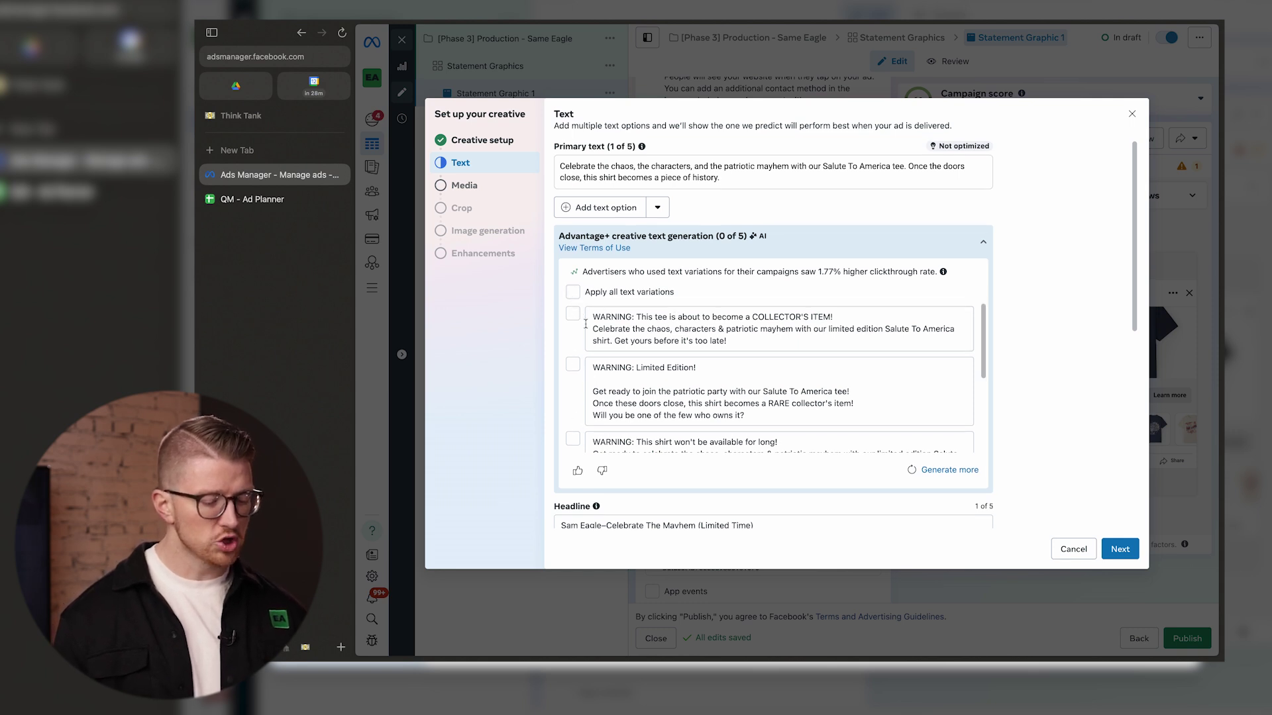
{"action": "left_click", "coordinate": [573, 292]}
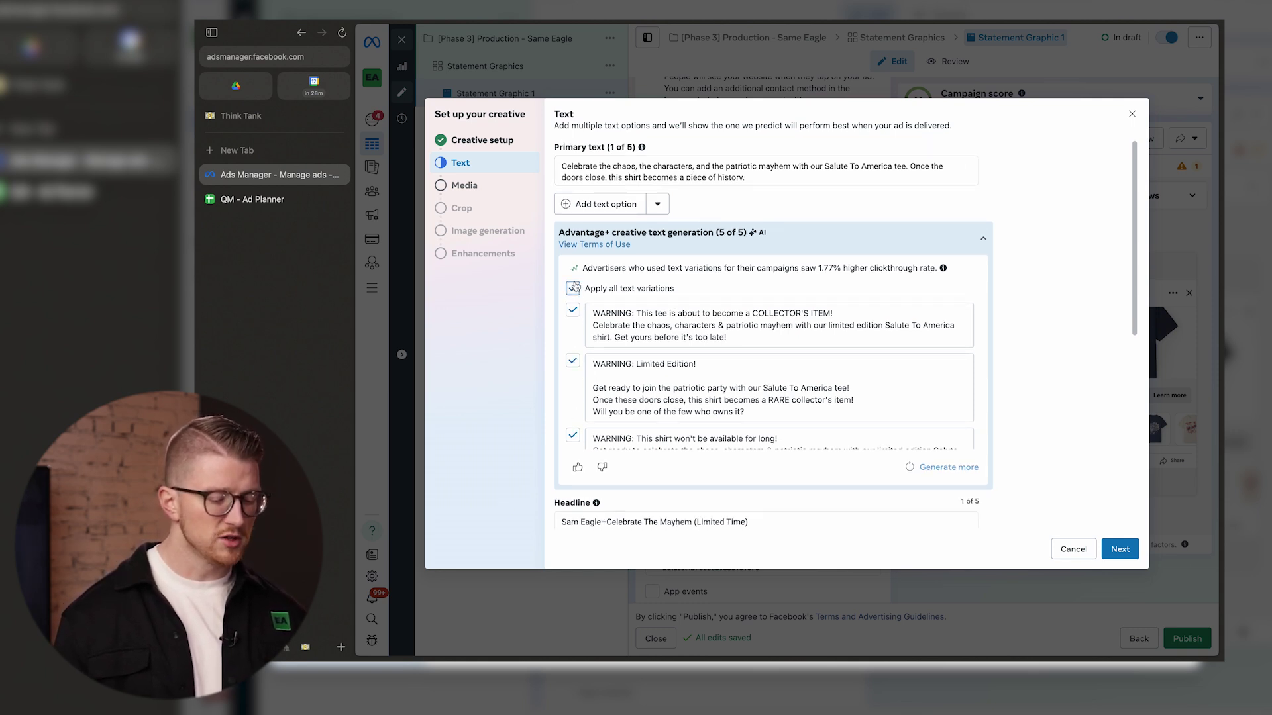
{"action": "left_click", "coordinate": [573, 287]}
Check the QM - Ad Planner sheet, set the ad's call to action to Shop now, and continue to the media selection
{"action": "scroll", "coordinate": [1020, 283], "scroll_direction": "down", "scroll_amount": 6}
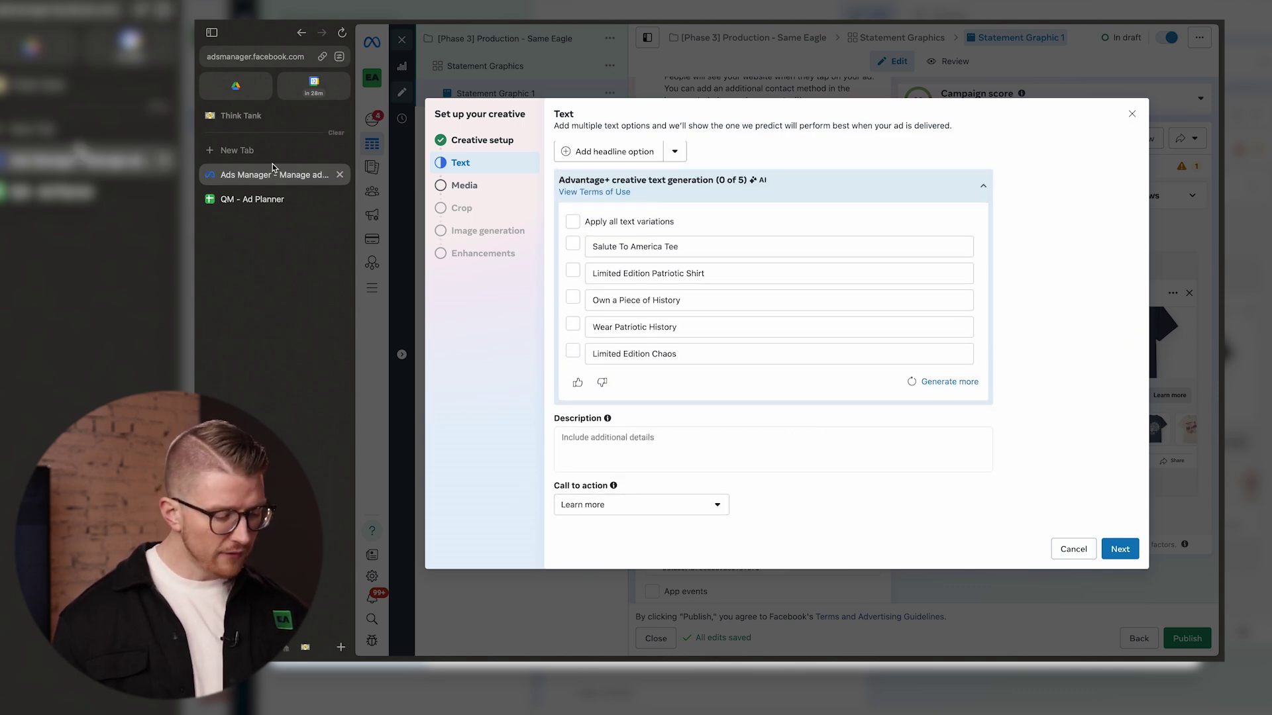
{"action": "left_click", "coordinate": [290, 196]}
{"action": "key", "text": "ctrl+Tab"}
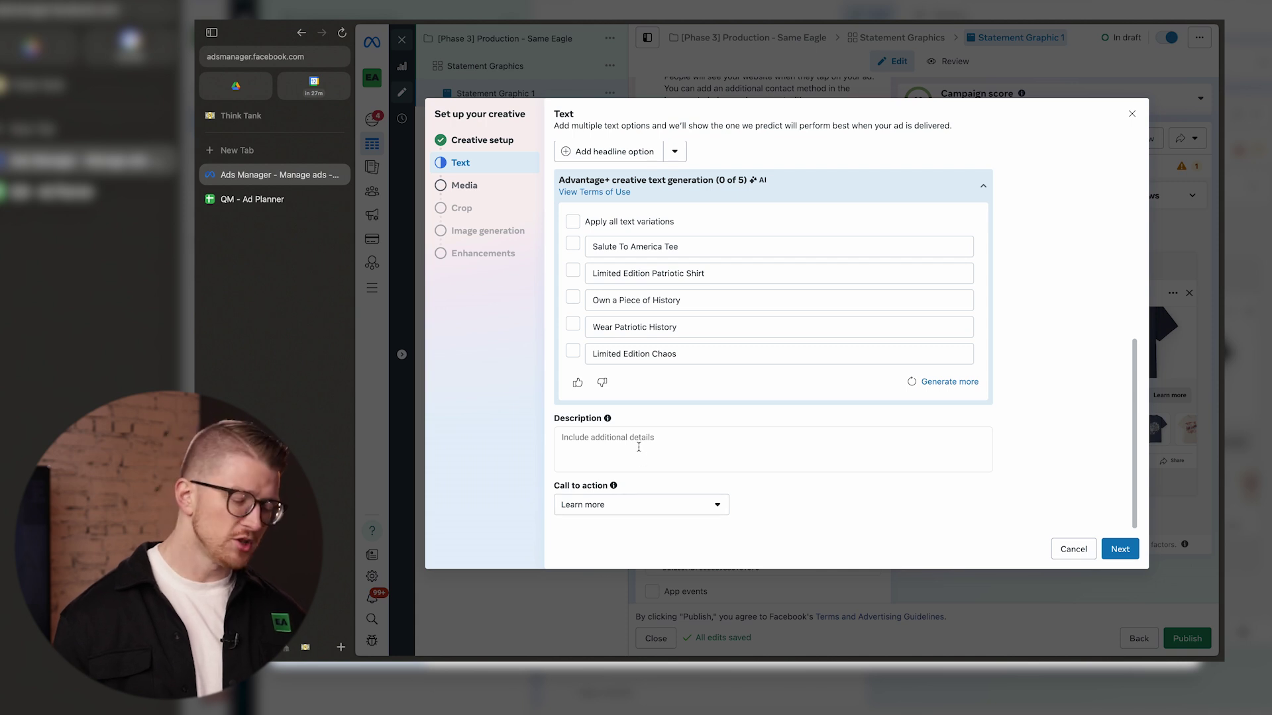
{"action": "left_click", "coordinate": [627, 510]}
{"action": "scroll", "coordinate": [629, 477], "scroll_direction": "down", "scroll_amount": 3}
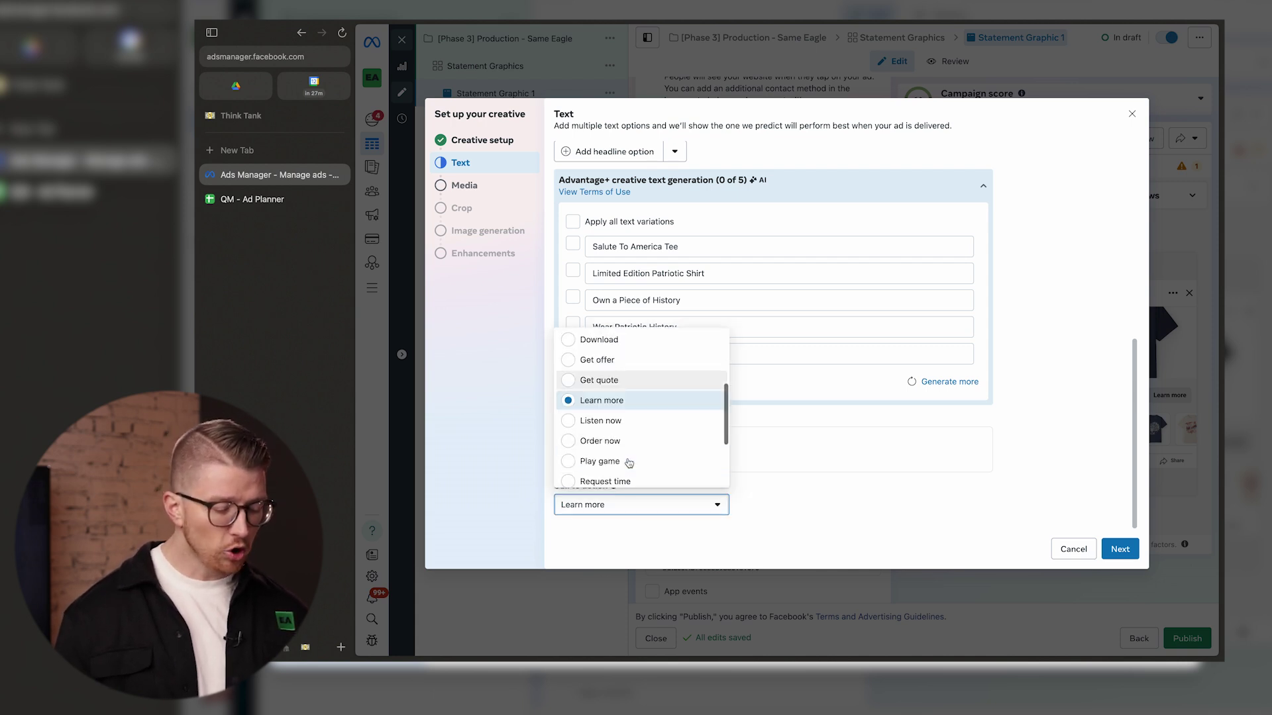
{"action": "left_click", "coordinate": [613, 453]}
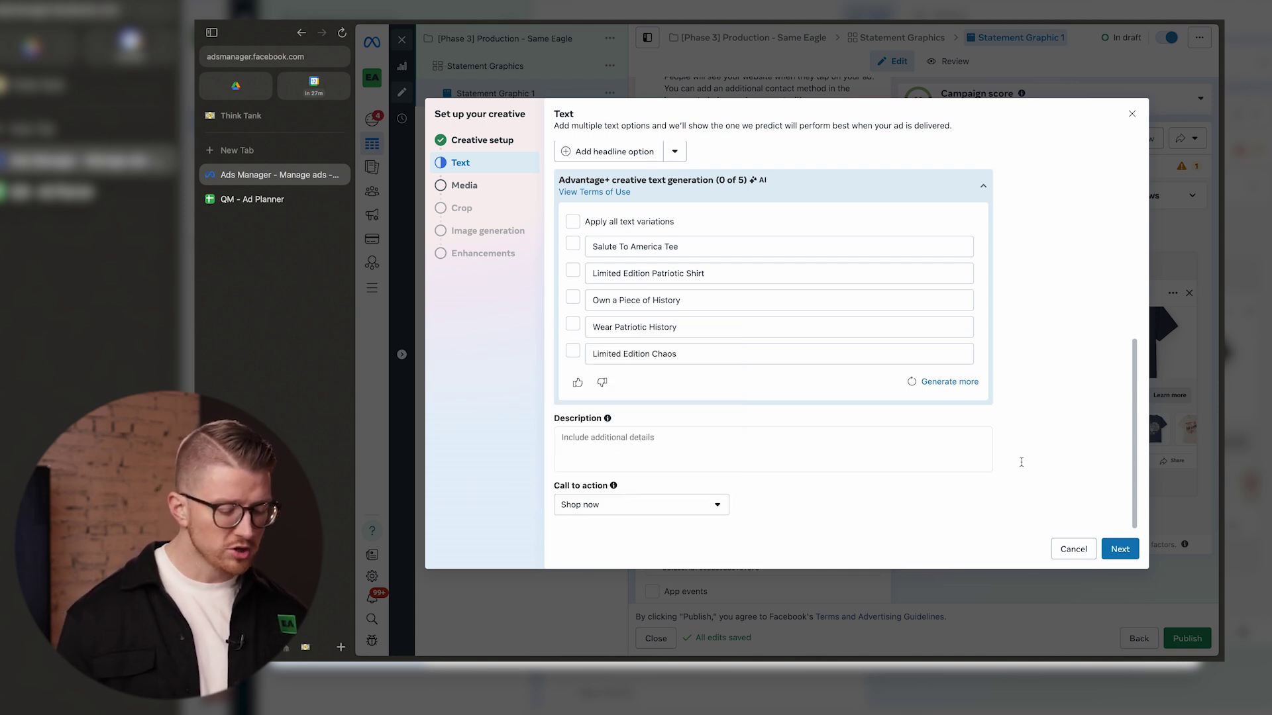
{"action": "left_click", "coordinate": [1123, 551]}
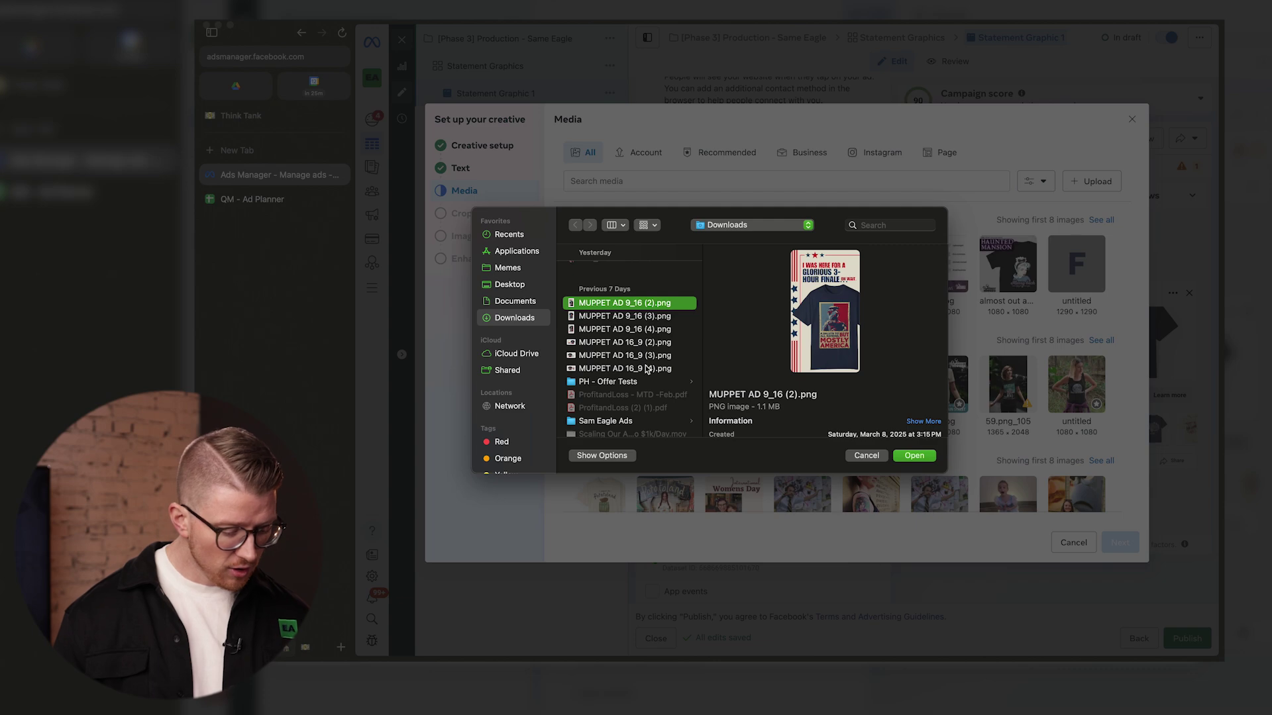
Upload the six MUPPET AD 9_16 and 16_9 images from Downloads, plus Muppet 1.png through Muppet 3.png from the Sam Eagle Ads folder
{"action": "left_click", "coordinate": [647, 368], "text": "shift"}
{"action": "key", "text": "Return"}
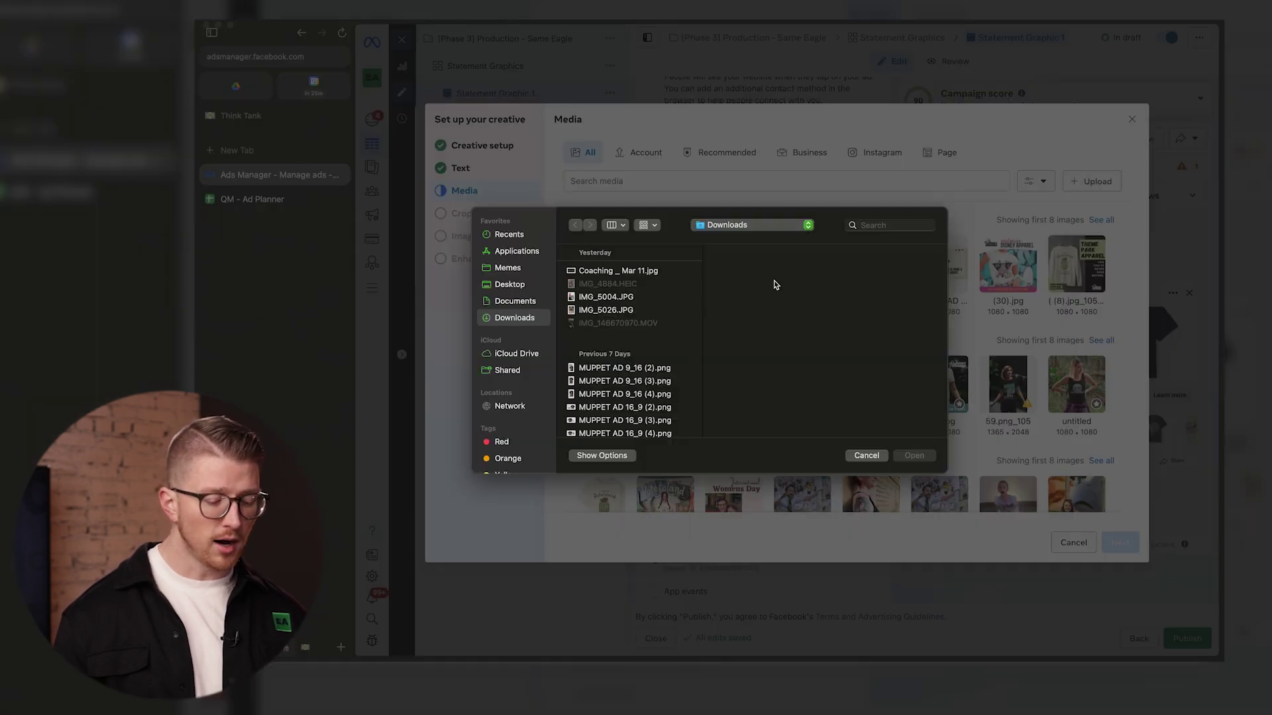
{"action": "scroll", "coordinate": [663, 384], "scroll_direction": "down", "scroll_amount": 3}
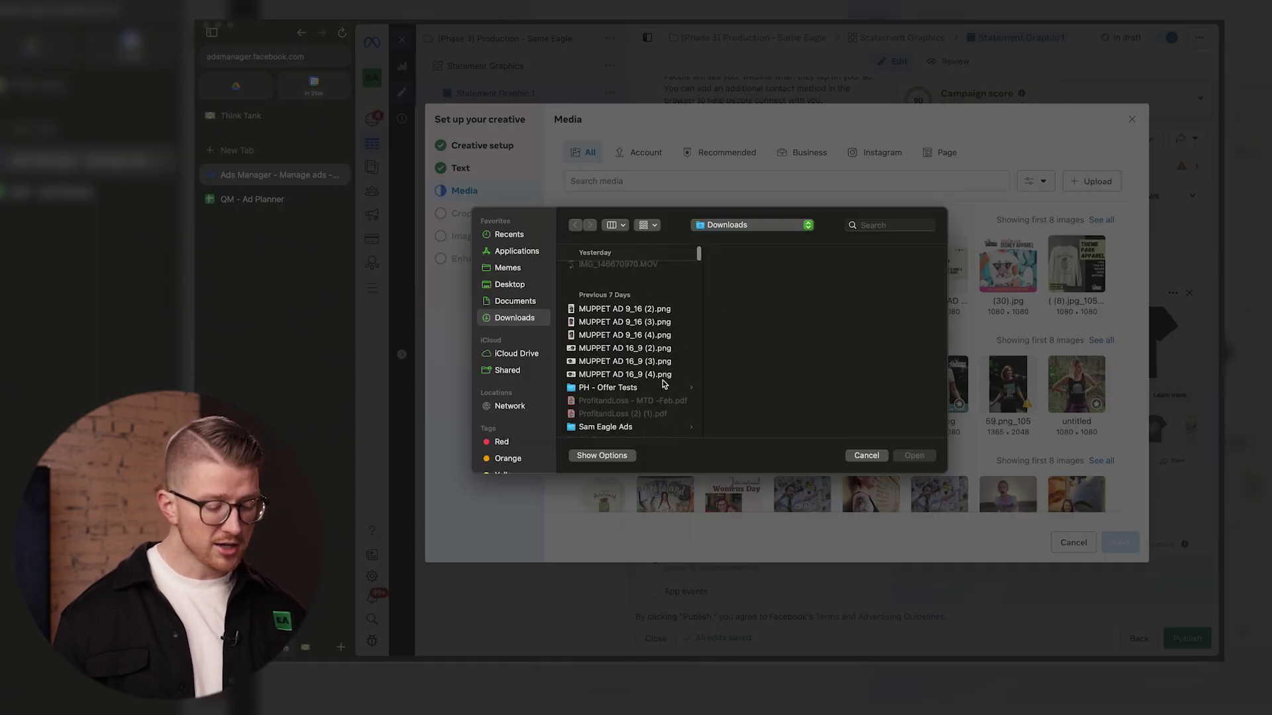
{"action": "left_click", "coordinate": [630, 384]}
{"action": "left_click", "coordinate": [605, 420]}
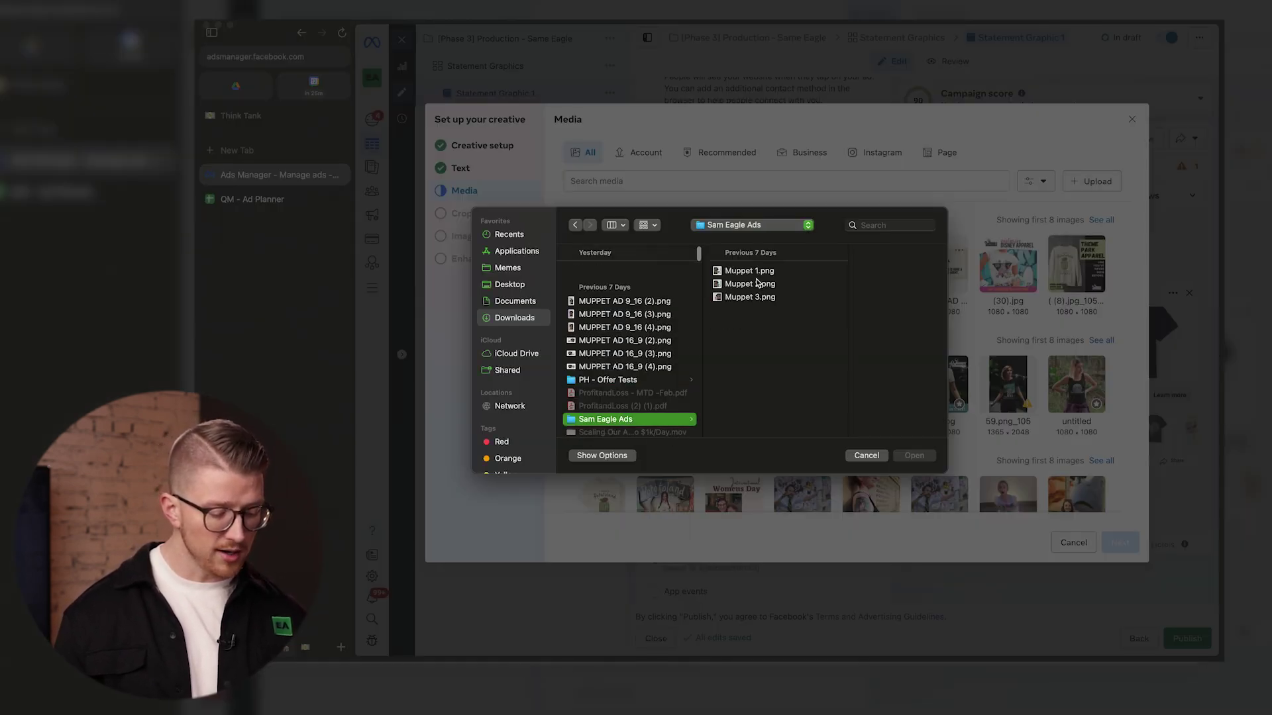
{"action": "left_click", "coordinate": [755, 284]}
{"action": "left_click", "coordinate": [729, 271]}
{"action": "left_click", "coordinate": [724, 298], "text": "shift"}
{"action": "key", "text": "Return"}
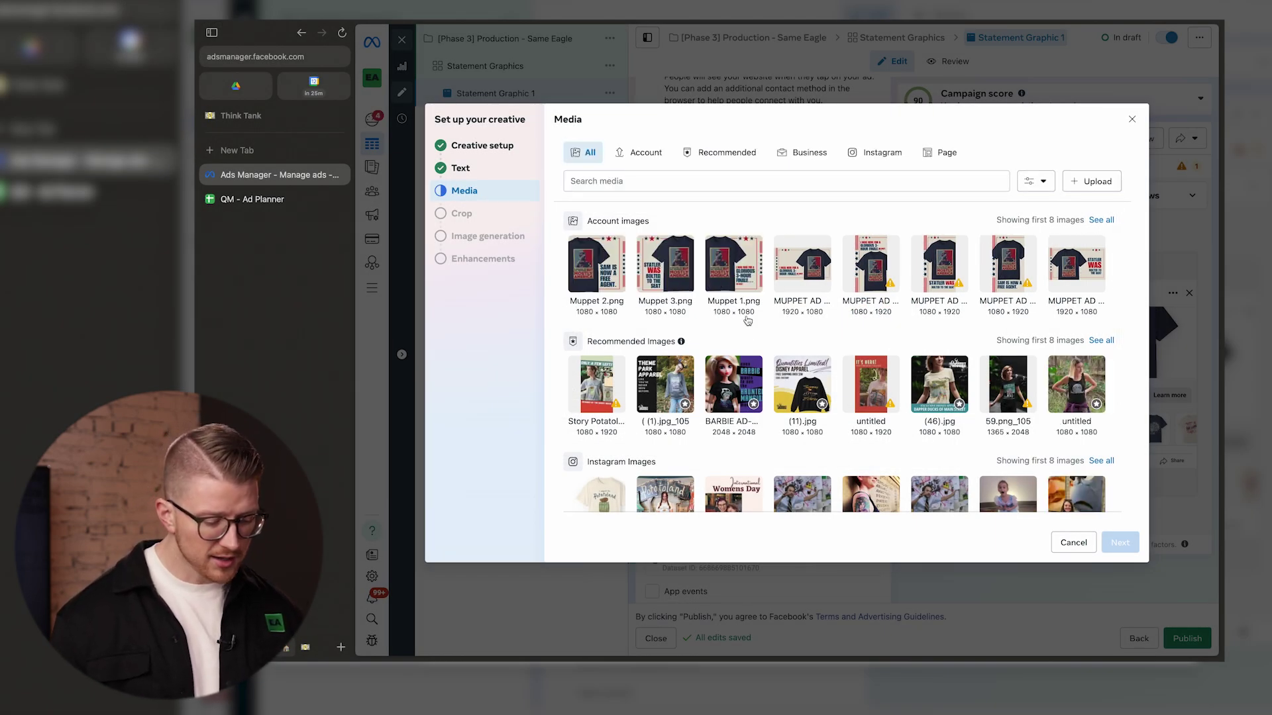
Choose Muppet 1.png as the ad's image and continue to the placement crops
{"action": "left_click", "coordinate": [748, 272]}
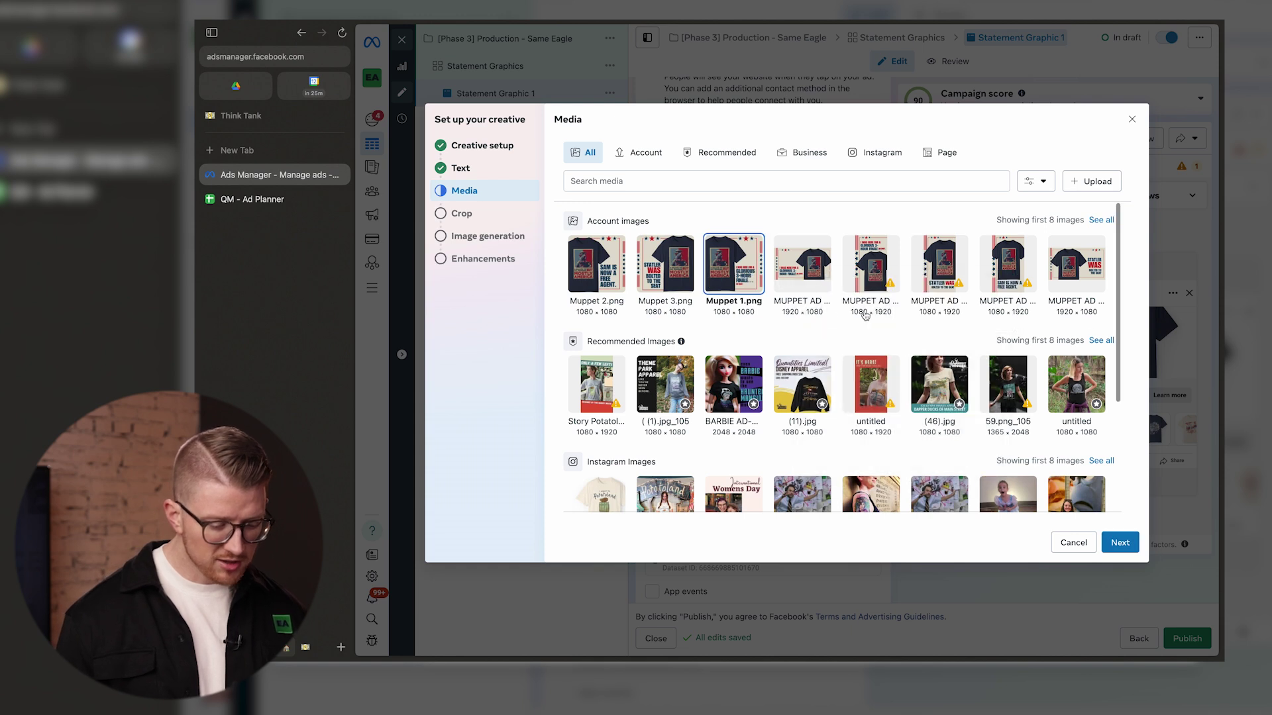
{"action": "left_click", "coordinate": [1120, 543]}
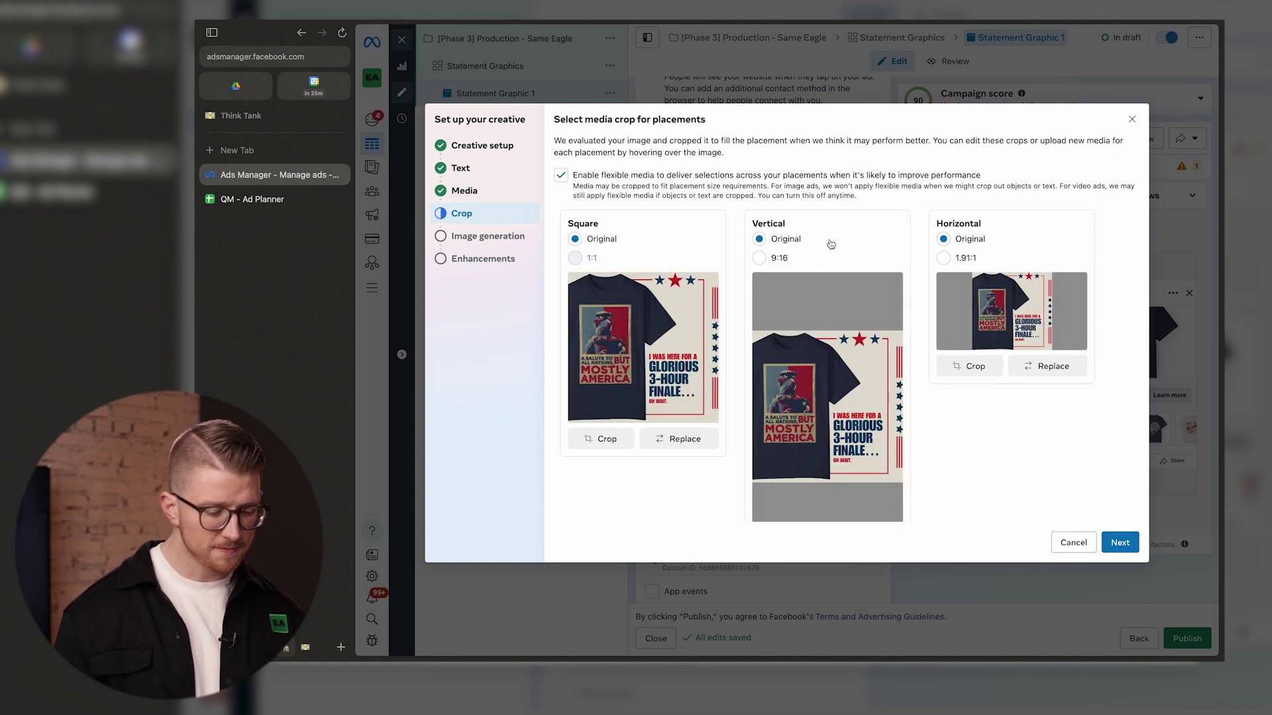
Try the 9:16 crop for the vertical placement and the 1.91:1 crop for the horizontal placement
{"action": "left_click", "coordinate": [760, 258]}
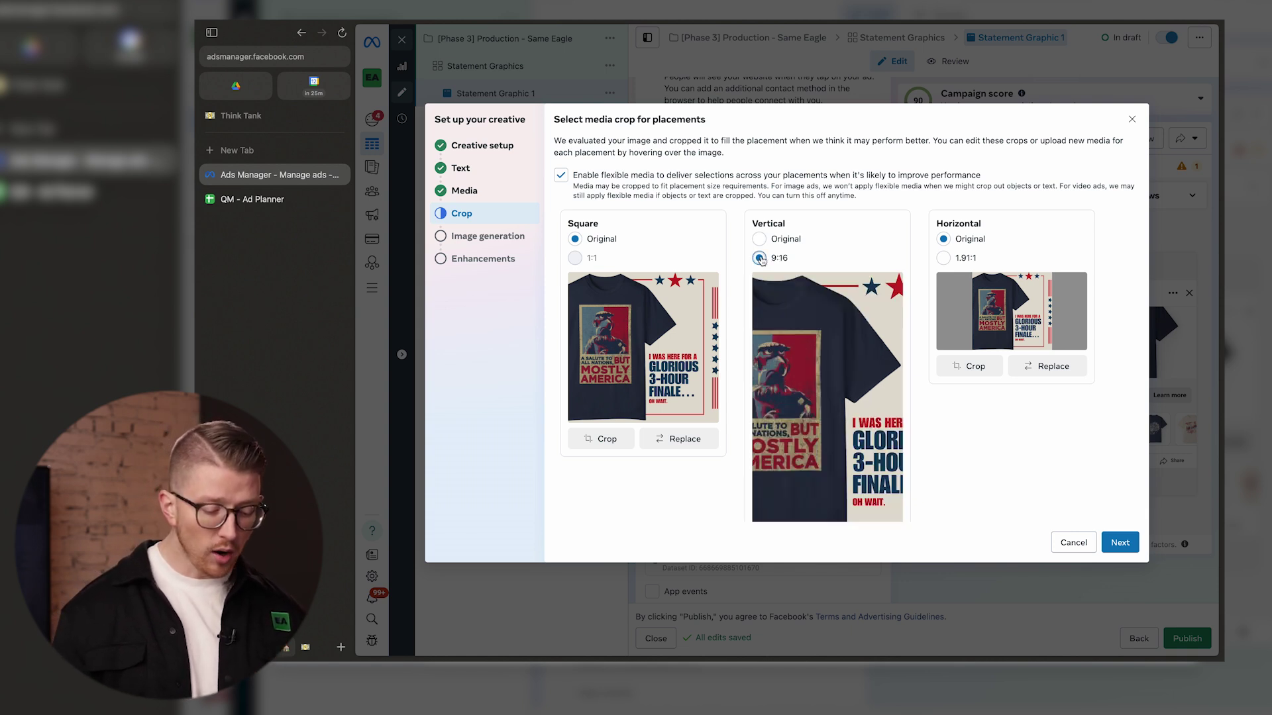
{"action": "scroll", "coordinate": [854, 397], "scroll_direction": "down", "scroll_amount": 2}
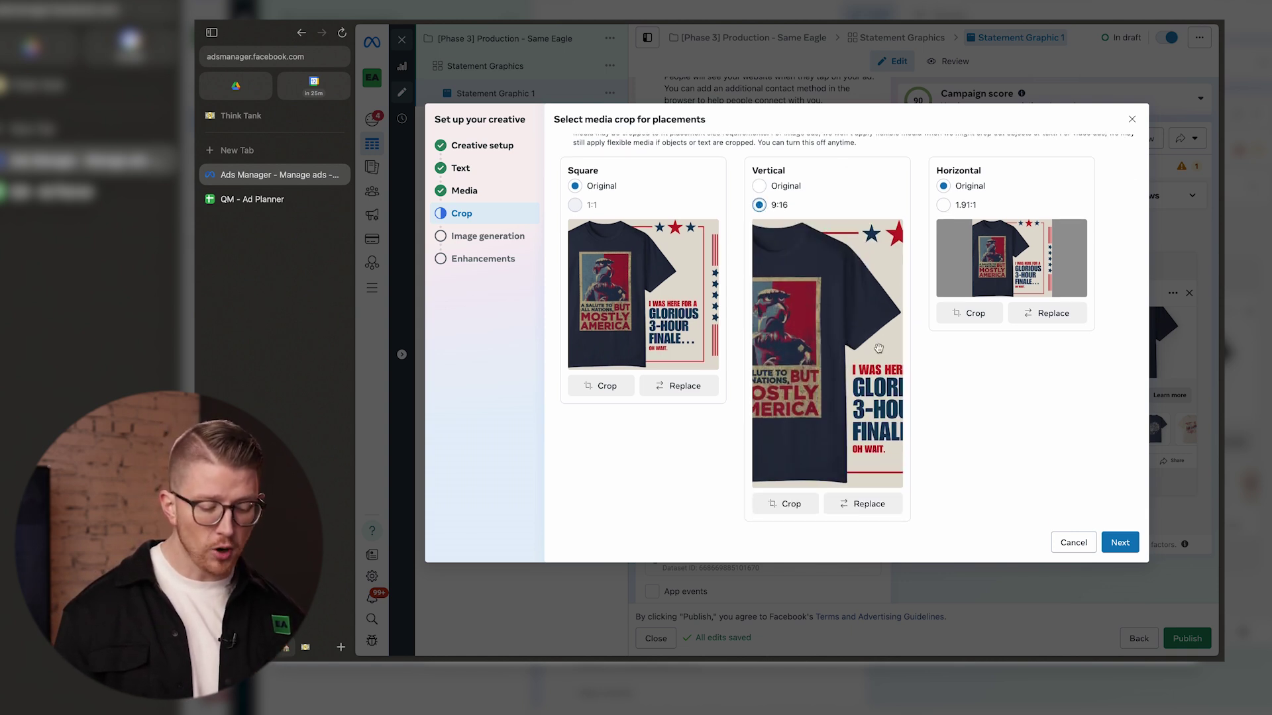
{"action": "left_click", "coordinate": [955, 207]}
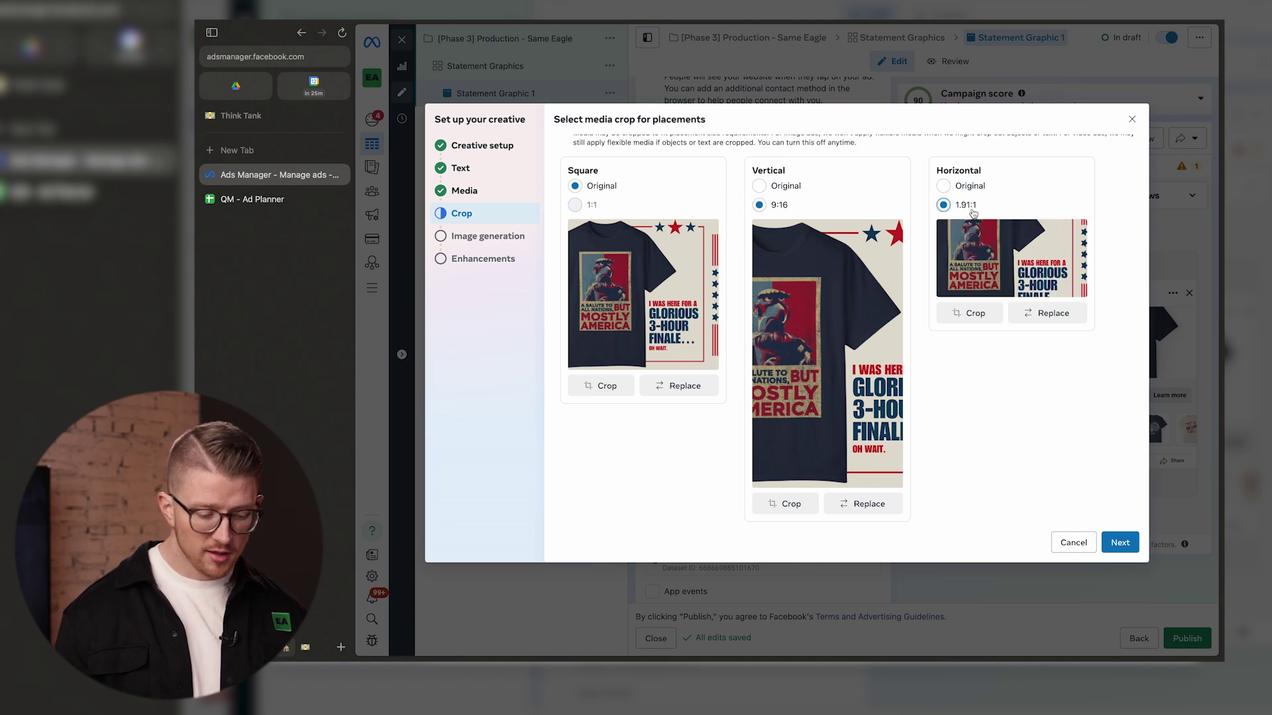
Replace the vertical placement's image with the matching 1080 × 1920 MUPPET AD and the horizontal one with the 1920 × 1080 version
{"action": "left_click", "coordinate": [868, 504]}
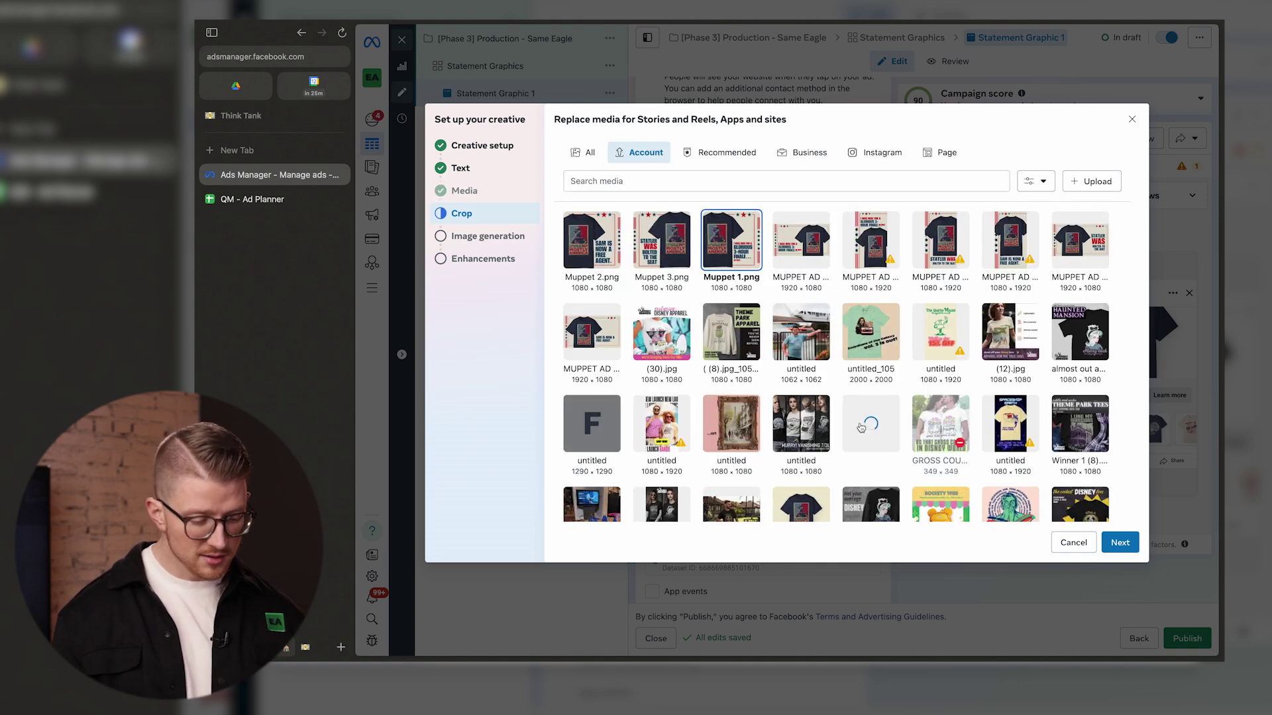
{"action": "left_click", "coordinate": [1135, 541]}
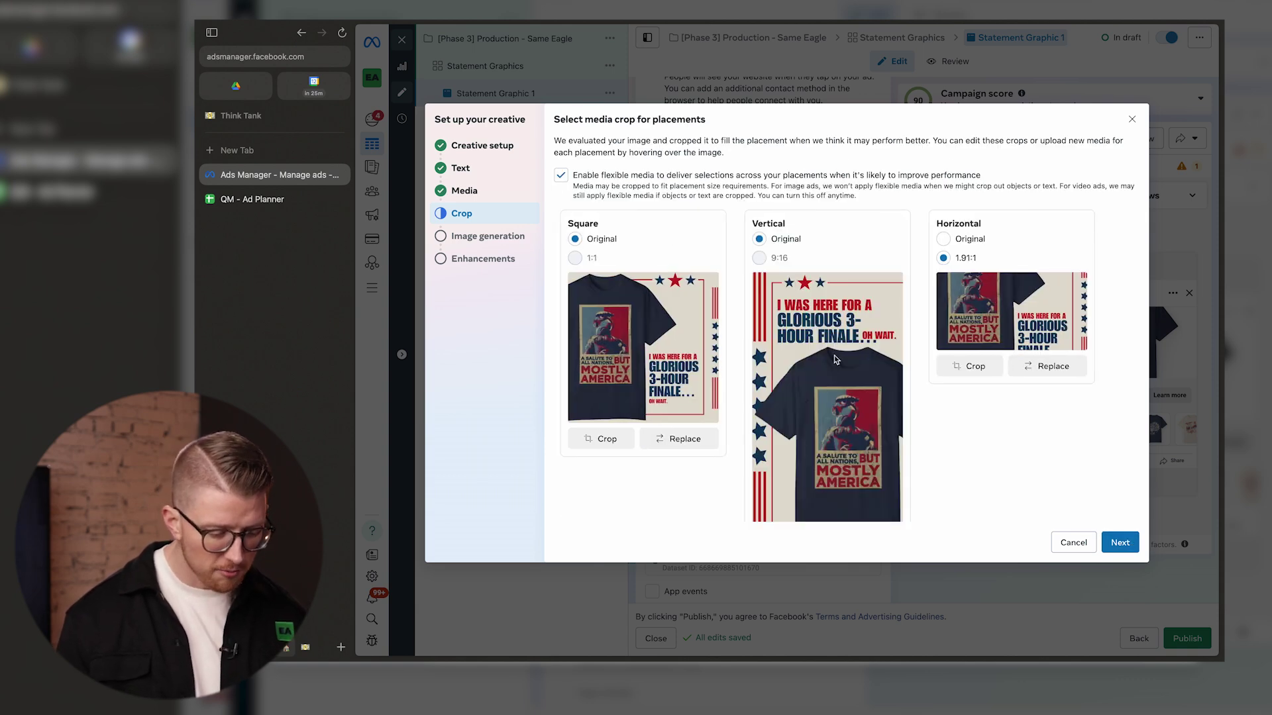
{"action": "left_click", "coordinate": [1053, 367]}
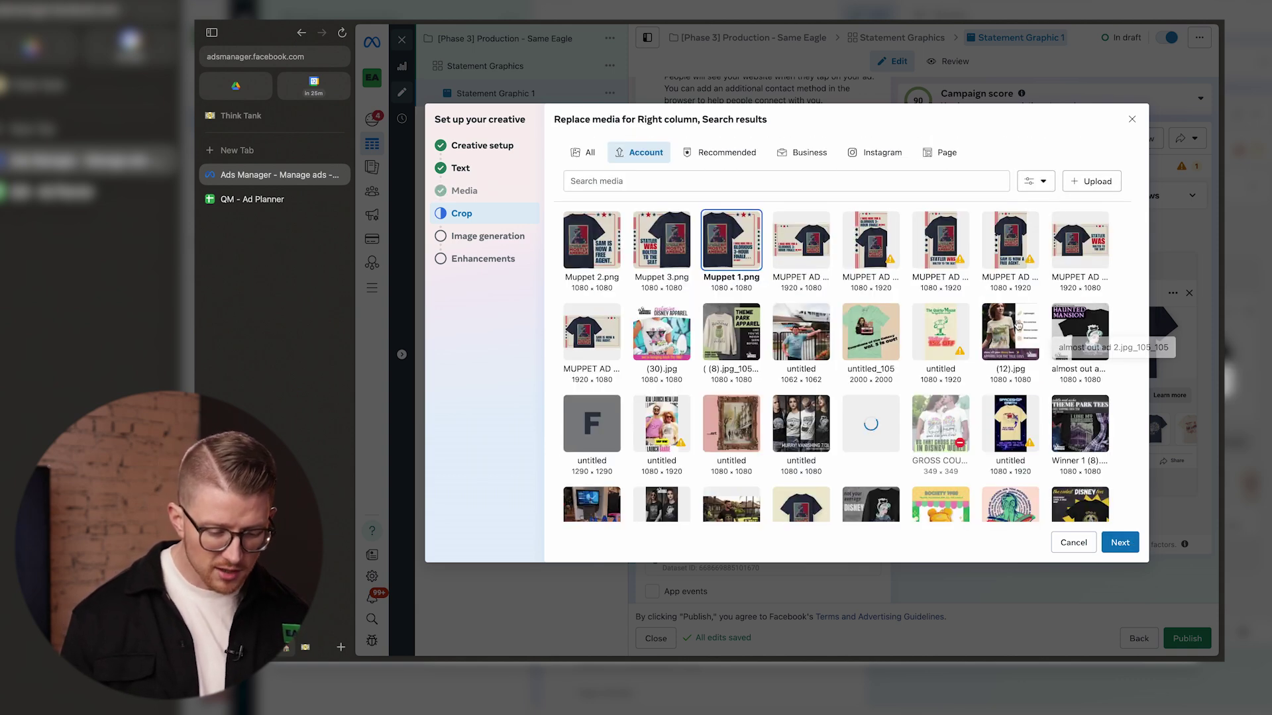
{"action": "left_click", "coordinate": [801, 240]}
{"action": "left_click", "coordinate": [1120, 543]}
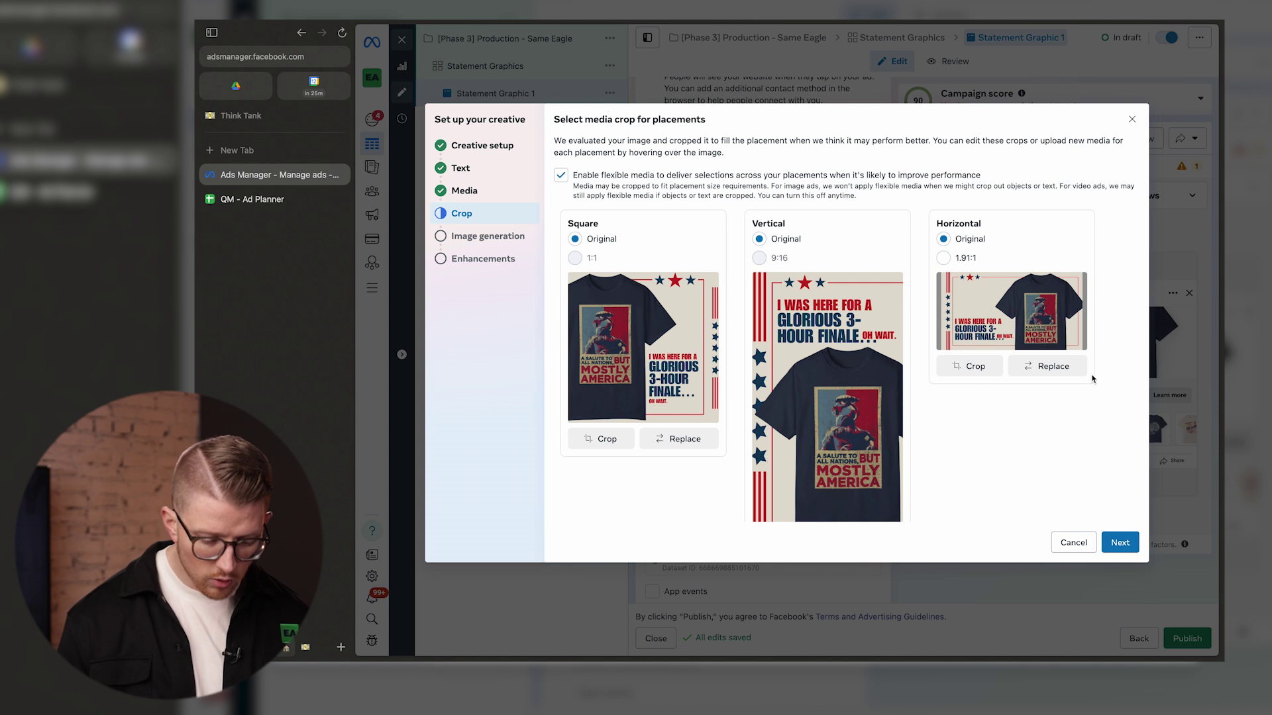
Apply the 1.91:1 crop to the horizontal placement and continue without generating image variations
{"action": "left_click", "coordinate": [943, 259]}
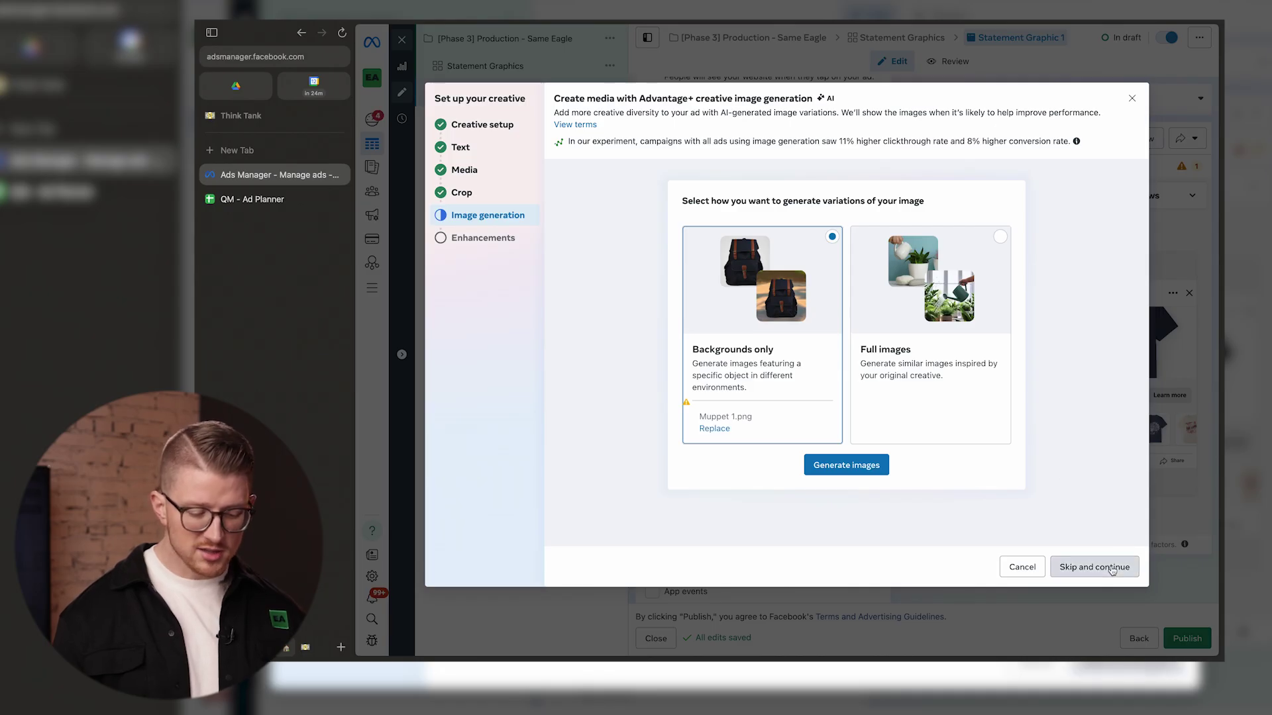
{"action": "left_click", "coordinate": [1112, 568]}
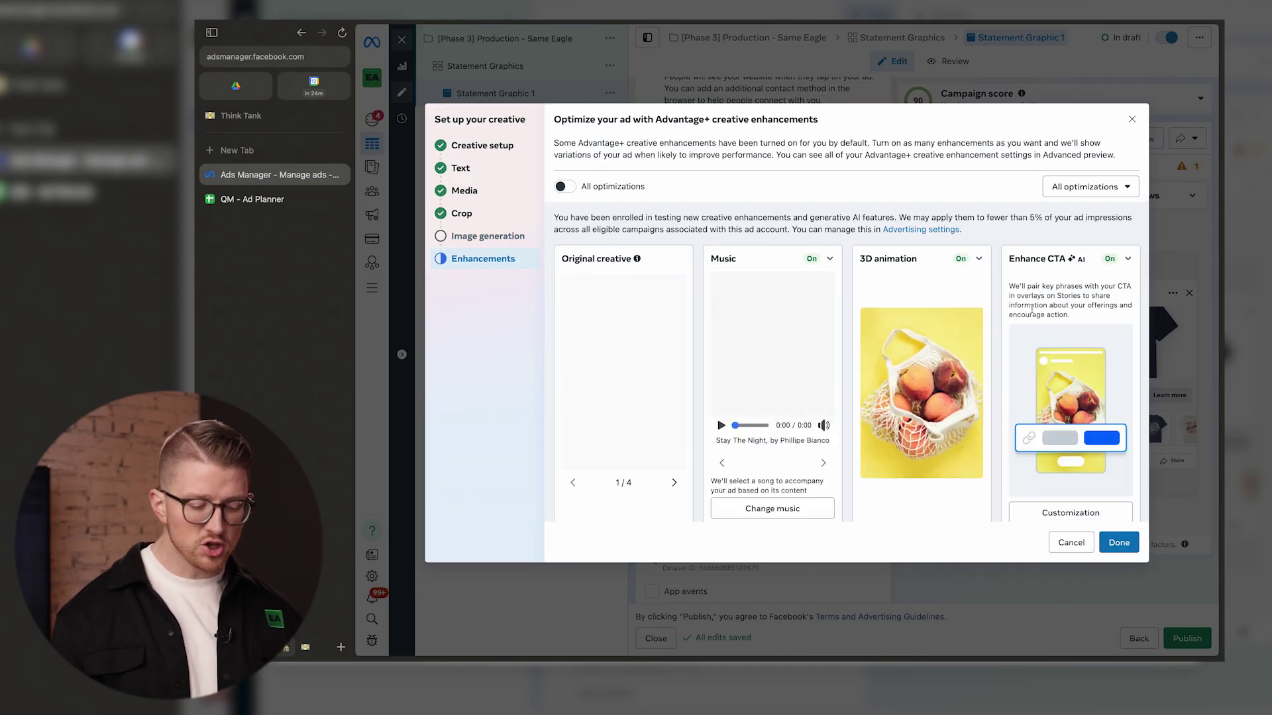
Turn on all Advantage+ creative optimizations and finish the creative setup
{"action": "left_click", "coordinate": [567, 187]}
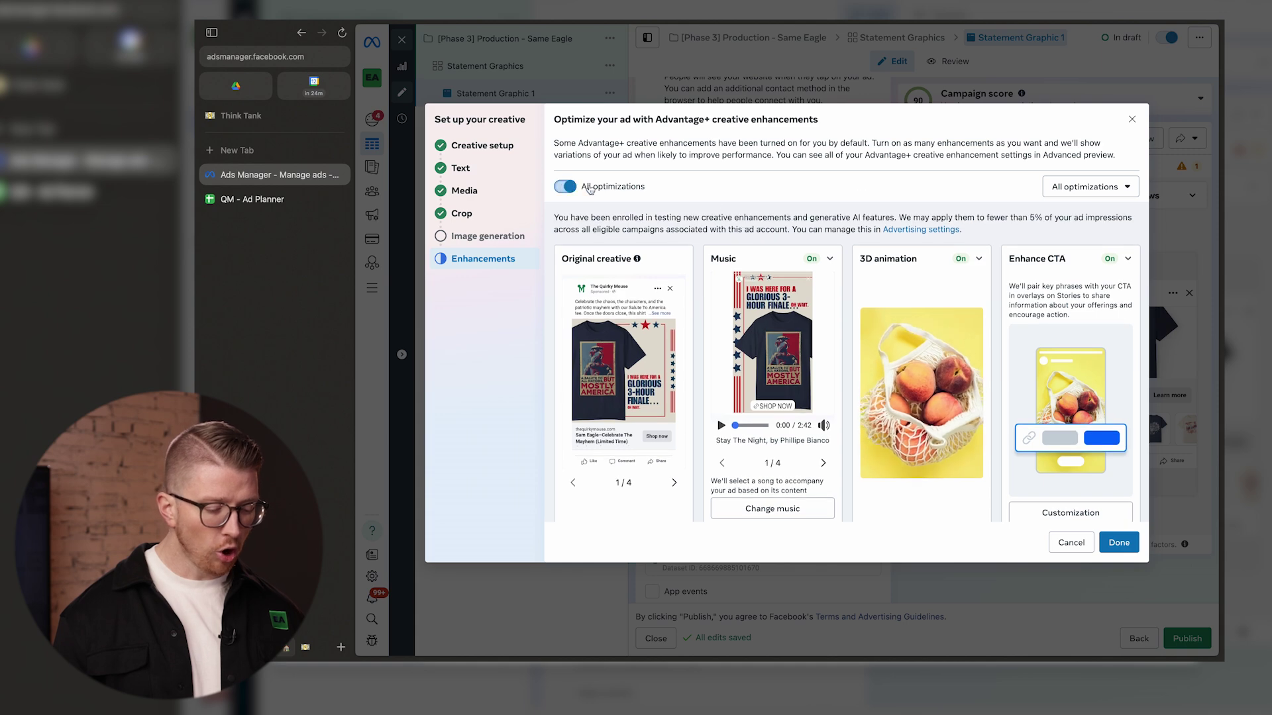
{"action": "left_click", "coordinate": [1118, 543]}
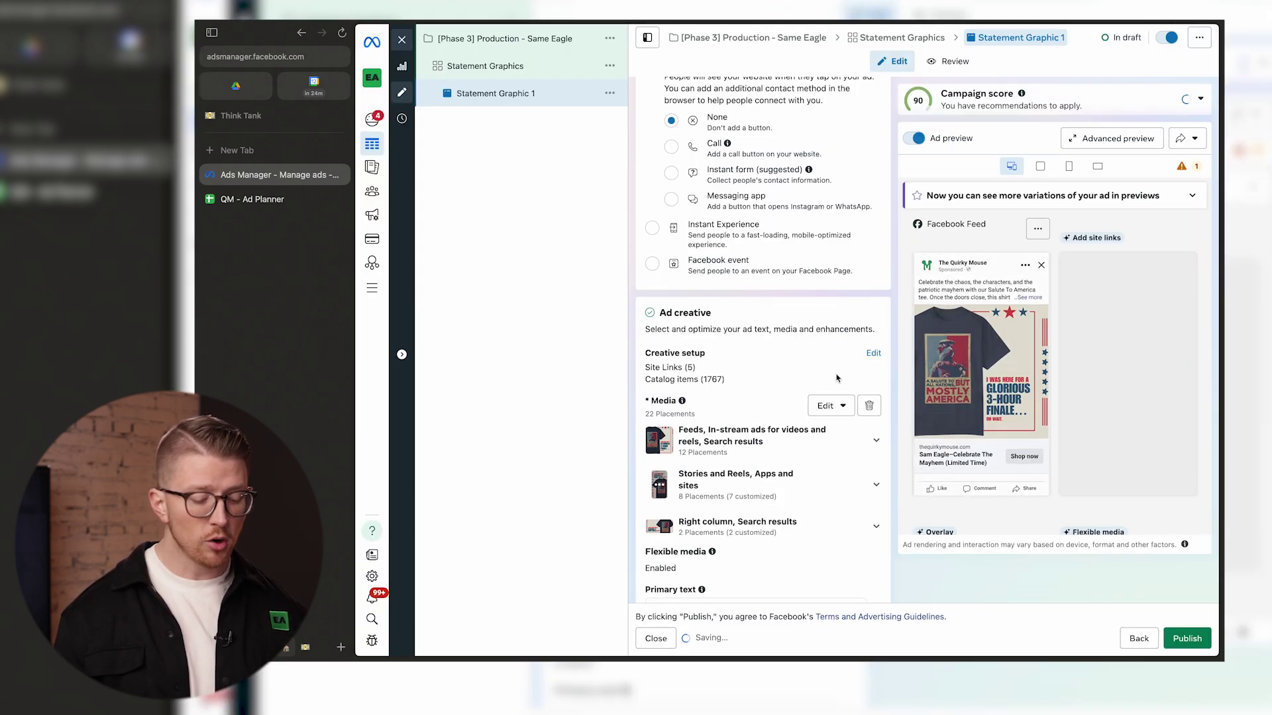
Disable the email sign-up offer and promo codes under the ad's highlighted promotions
{"action": "scroll", "coordinate": [818, 340], "scroll_direction": "down", "scroll_amount": 4}
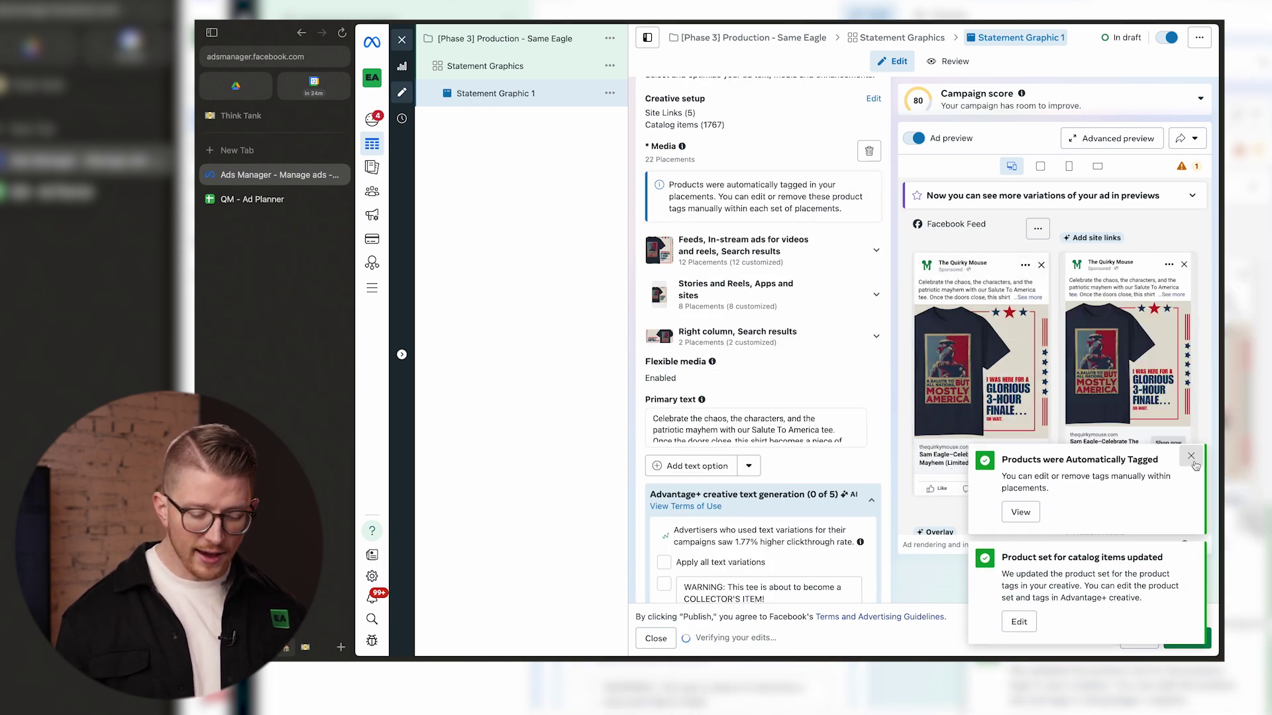
{"action": "scroll", "coordinate": [848, 450], "scroll_direction": "down", "scroll_amount": 1}
{"action": "scroll", "coordinate": [848, 450], "scroll_direction": "down", "scroll_amount": 5}
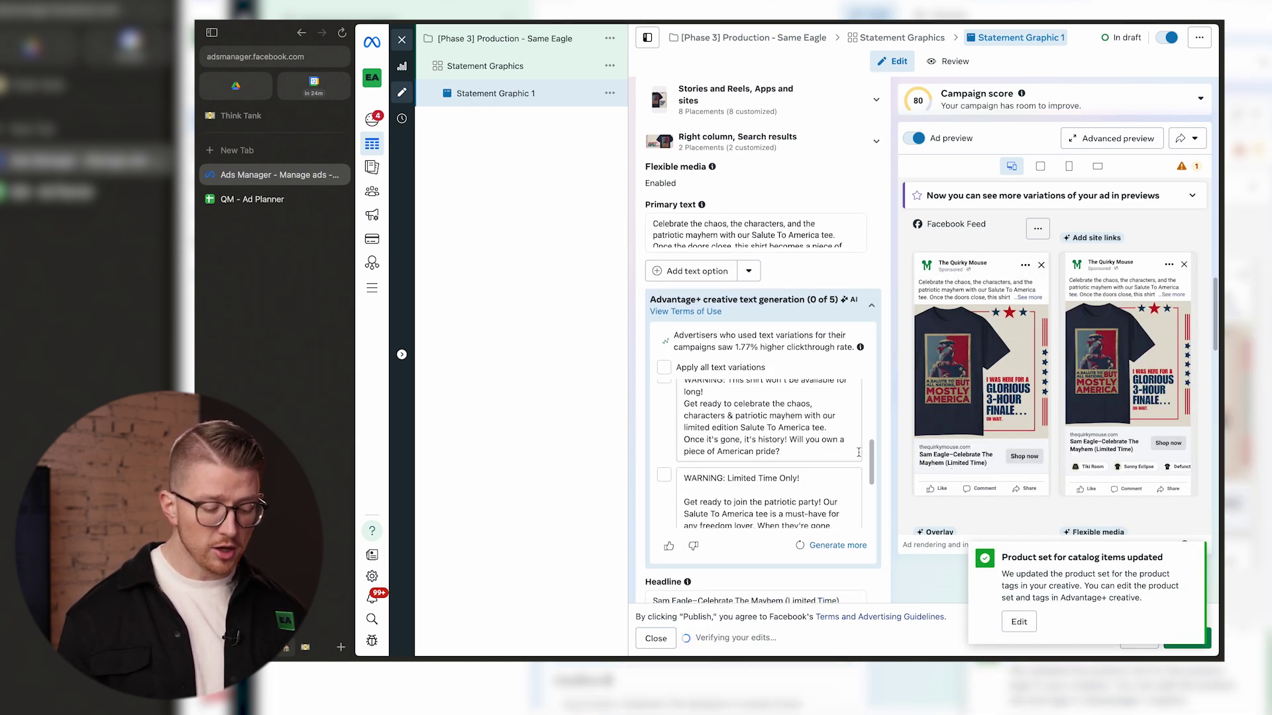
{"action": "scroll", "coordinate": [889, 494], "scroll_direction": "down", "scroll_amount": 10}
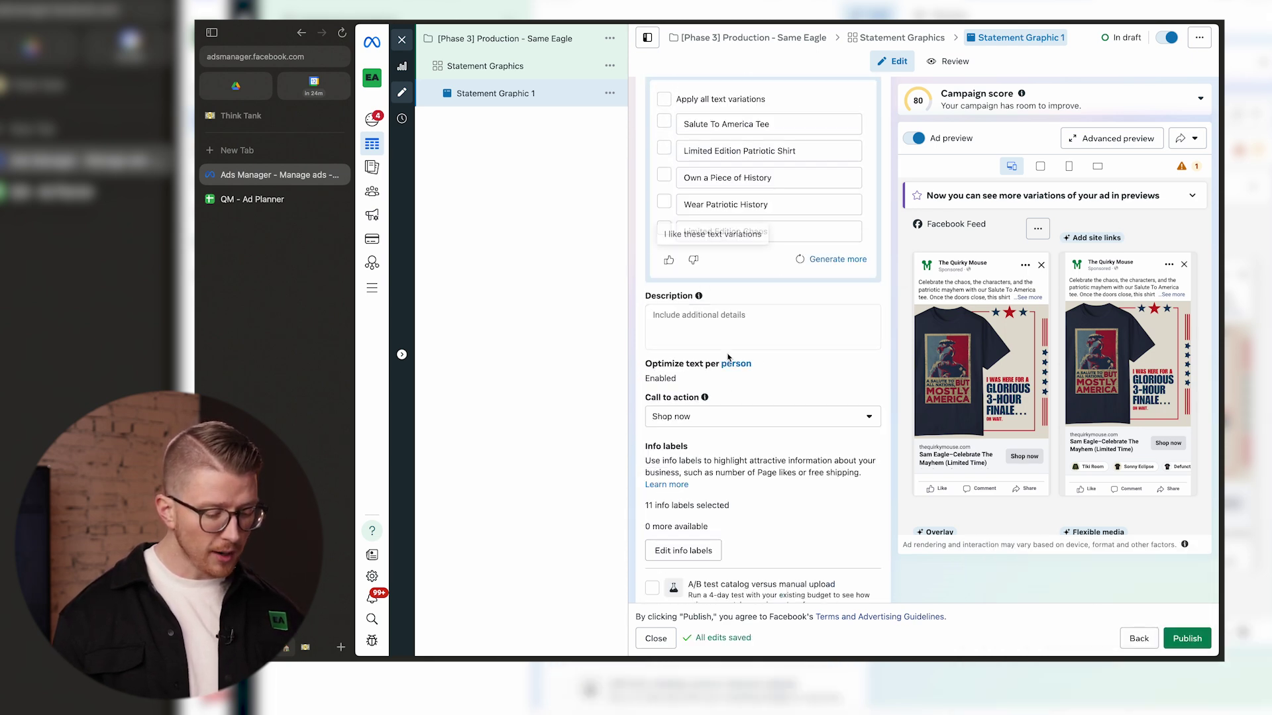
{"action": "scroll", "coordinate": [734, 420], "scroll_direction": "down", "scroll_amount": 3}
{"action": "scroll", "coordinate": [733, 420], "scroll_direction": "down", "scroll_amount": 2}
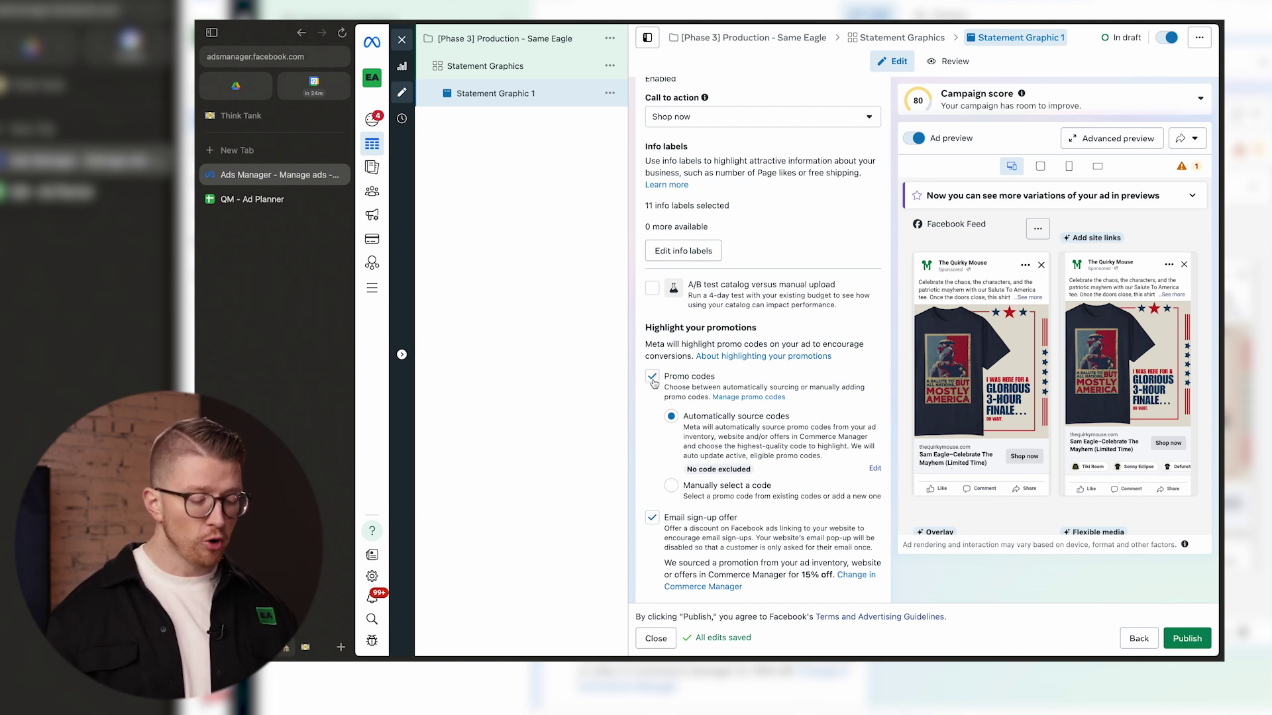
{"action": "left_click", "coordinate": [652, 518]}
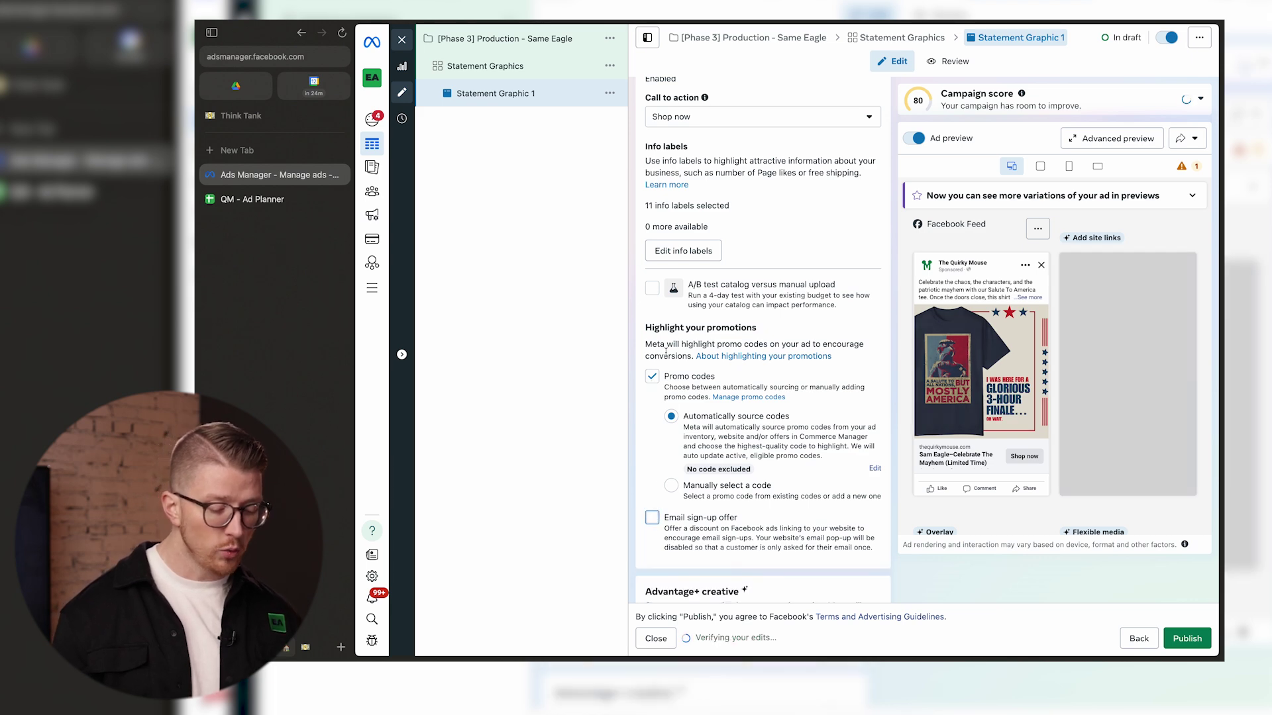
{"action": "left_click", "coordinate": [652, 376]}
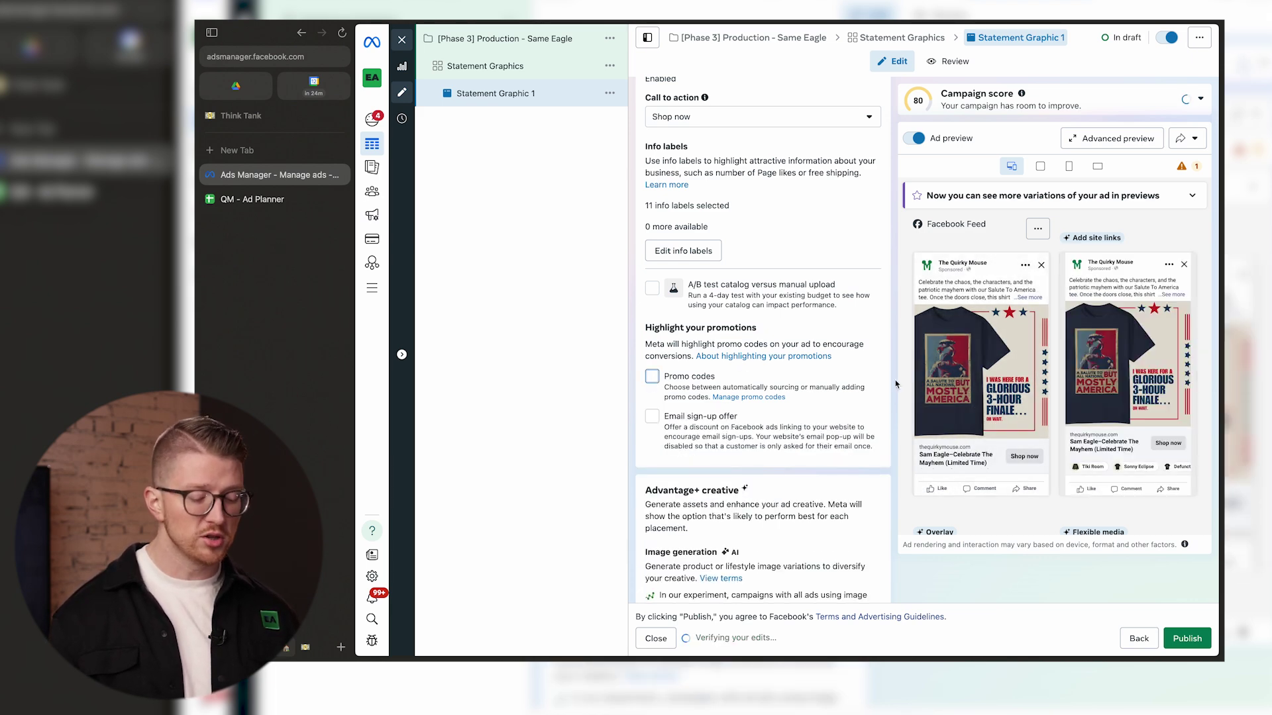
Copy the Generic - Meta Ads UTM string from the UTMs sheet of QM - Ad Planner into the ad's URL parameters in Ads Manager
{"action": "scroll", "coordinate": [862, 345], "scroll_direction": "down", "scroll_amount": 3}
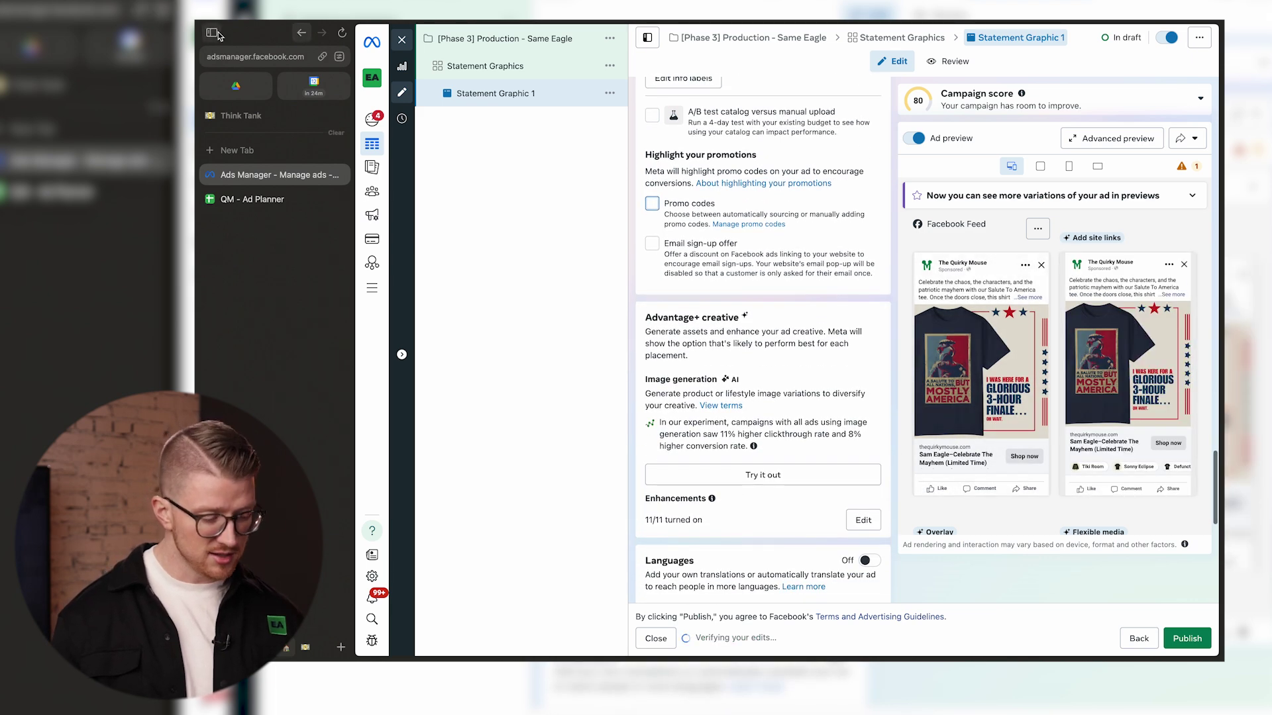
{"action": "left_click", "coordinate": [238, 197]}
{"action": "left_click", "coordinate": [641, 647]}
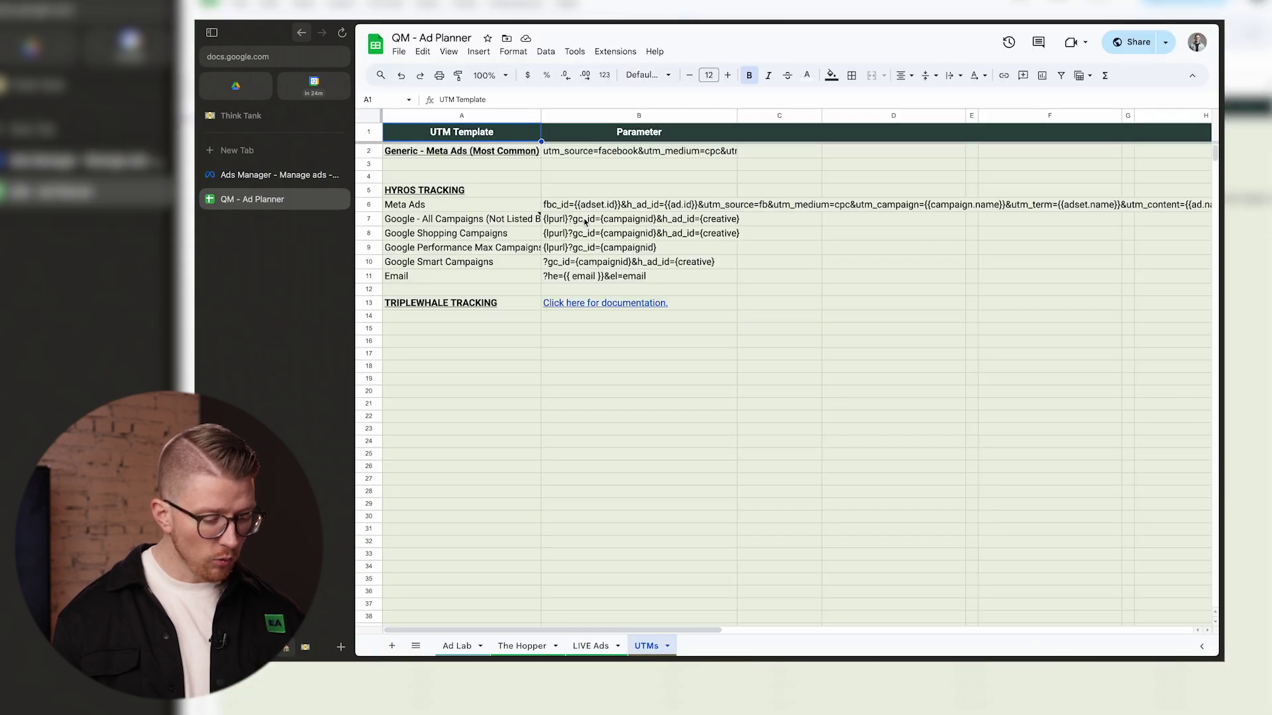
{"action": "double_click", "coordinate": [582, 153]}
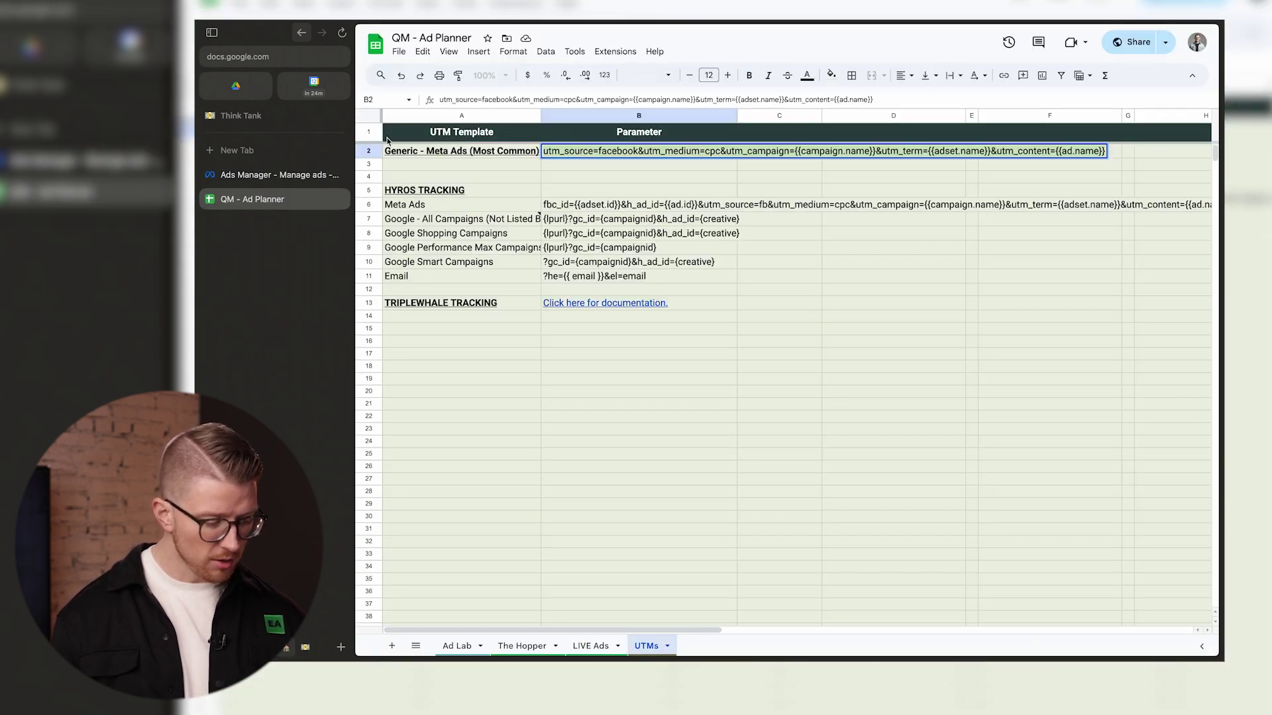
{"action": "left_click", "coordinate": [271, 174]}
{"action": "scroll", "coordinate": [710, 399], "scroll_direction": "down", "scroll_amount": 10}
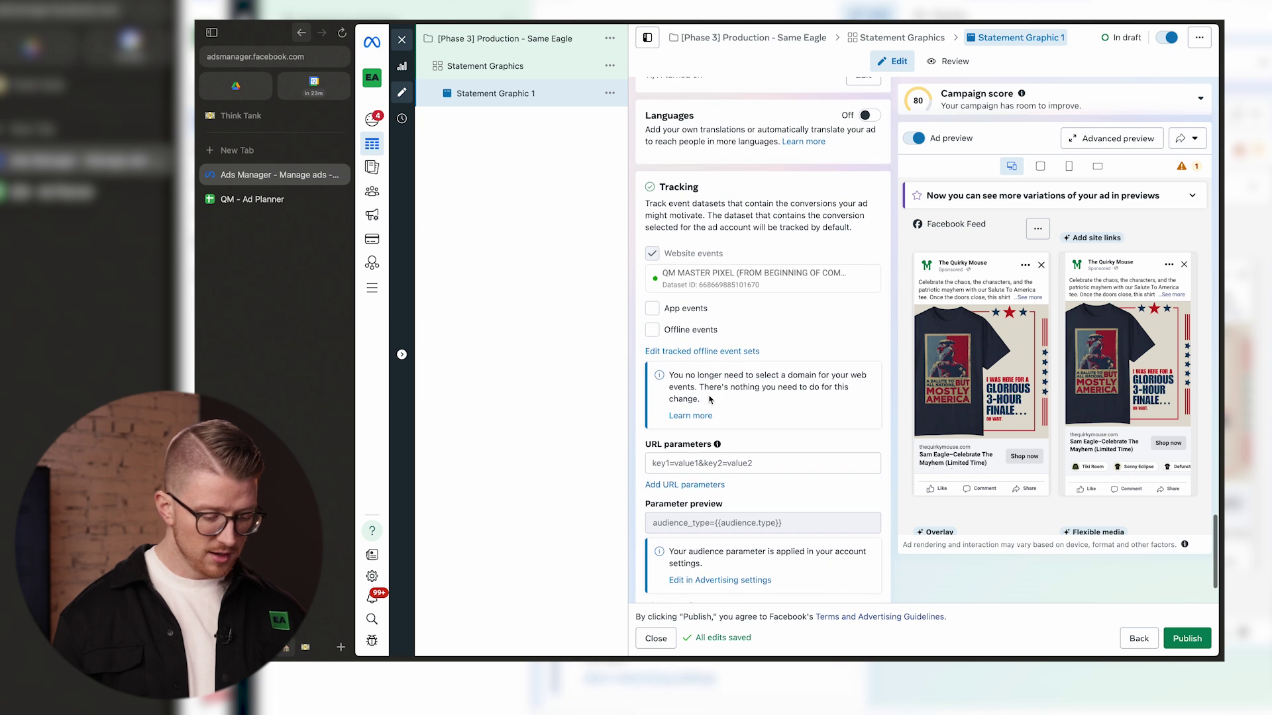
{"action": "scroll", "coordinate": [710, 399], "scroll_direction": "down", "scroll_amount": 1}
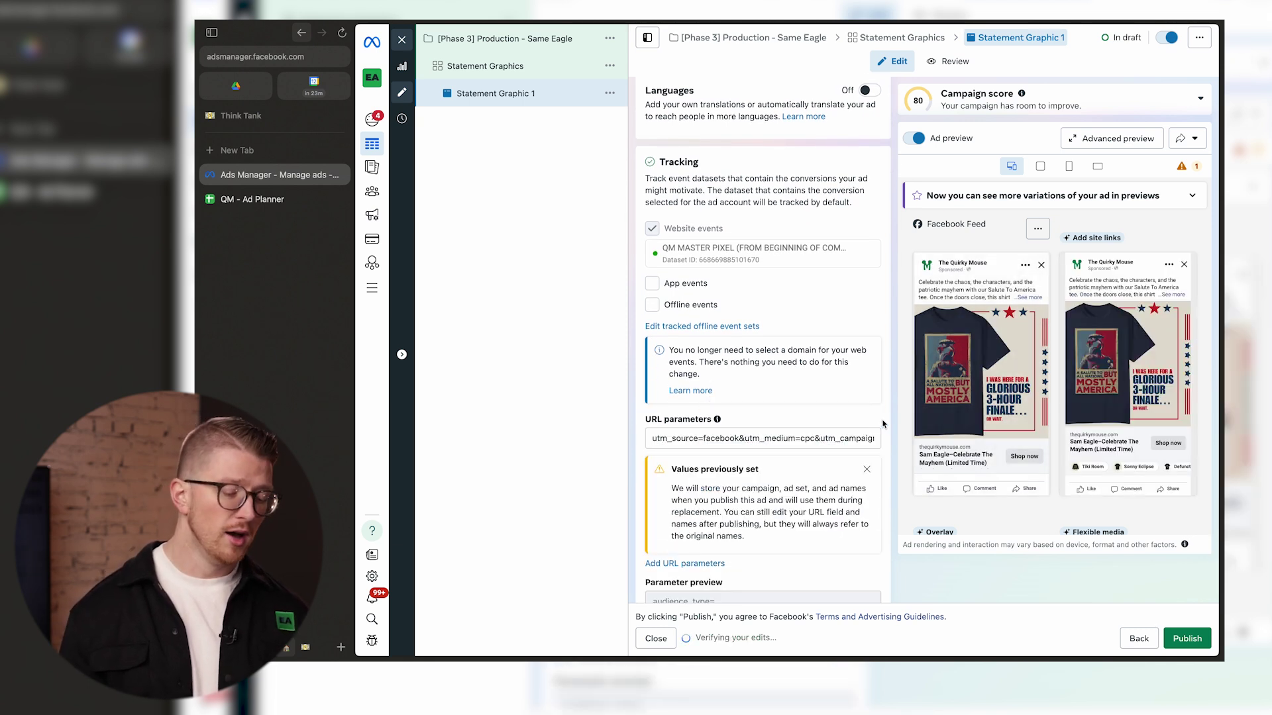
{"action": "scroll", "coordinate": [883, 424], "scroll_direction": "down", "scroll_amount": 3}
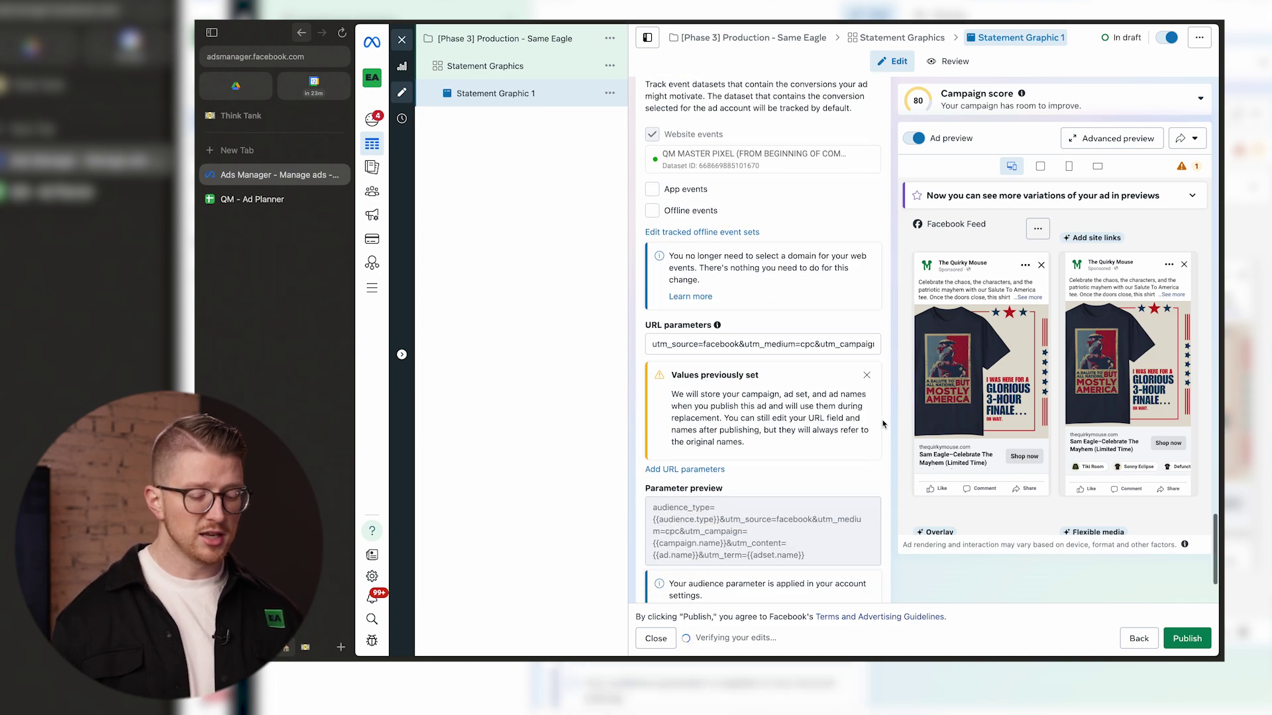
Duplicate Statement Graphic 1 as two copies in the existing Statement Graphics ad set of the [Phase 3] Production - Same Eagle campaign
{"action": "scroll", "coordinate": [883, 424], "scroll_direction": "up", "scroll_amount": 10}
{"action": "scroll", "coordinate": [883, 424], "scroll_direction": "up", "scroll_amount": 15}
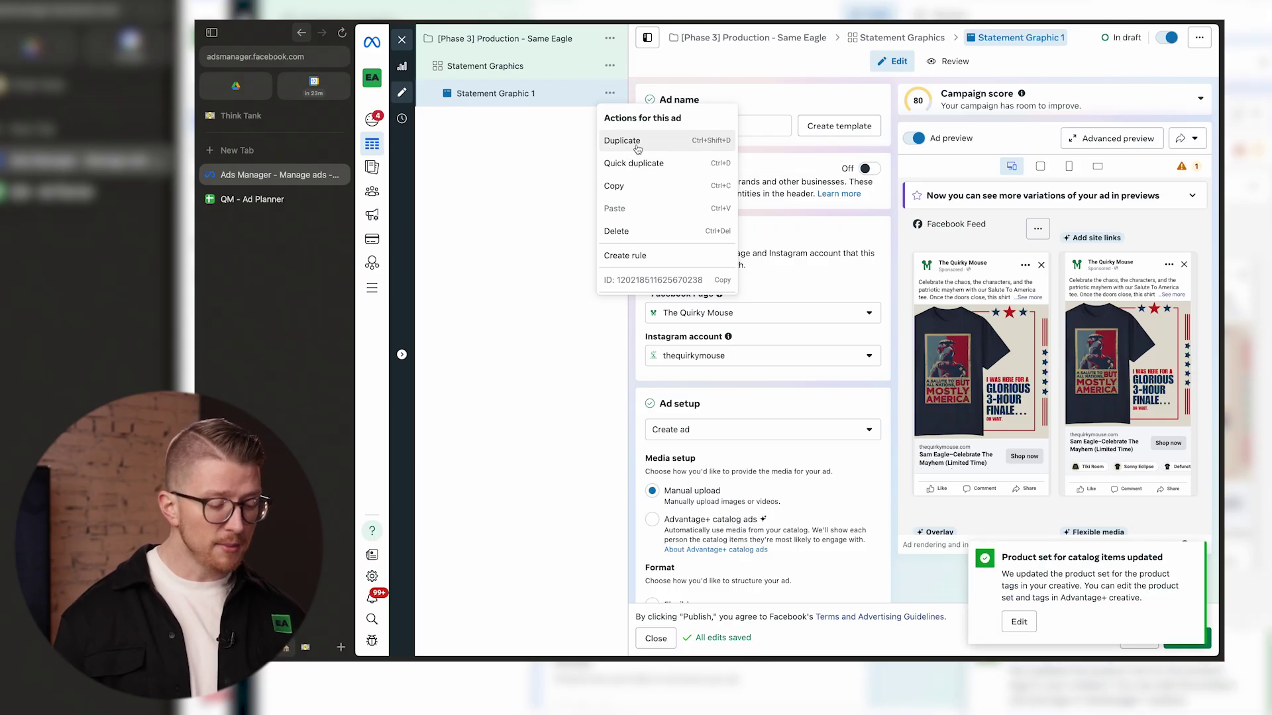
{"action": "left_click", "coordinate": [623, 140]}
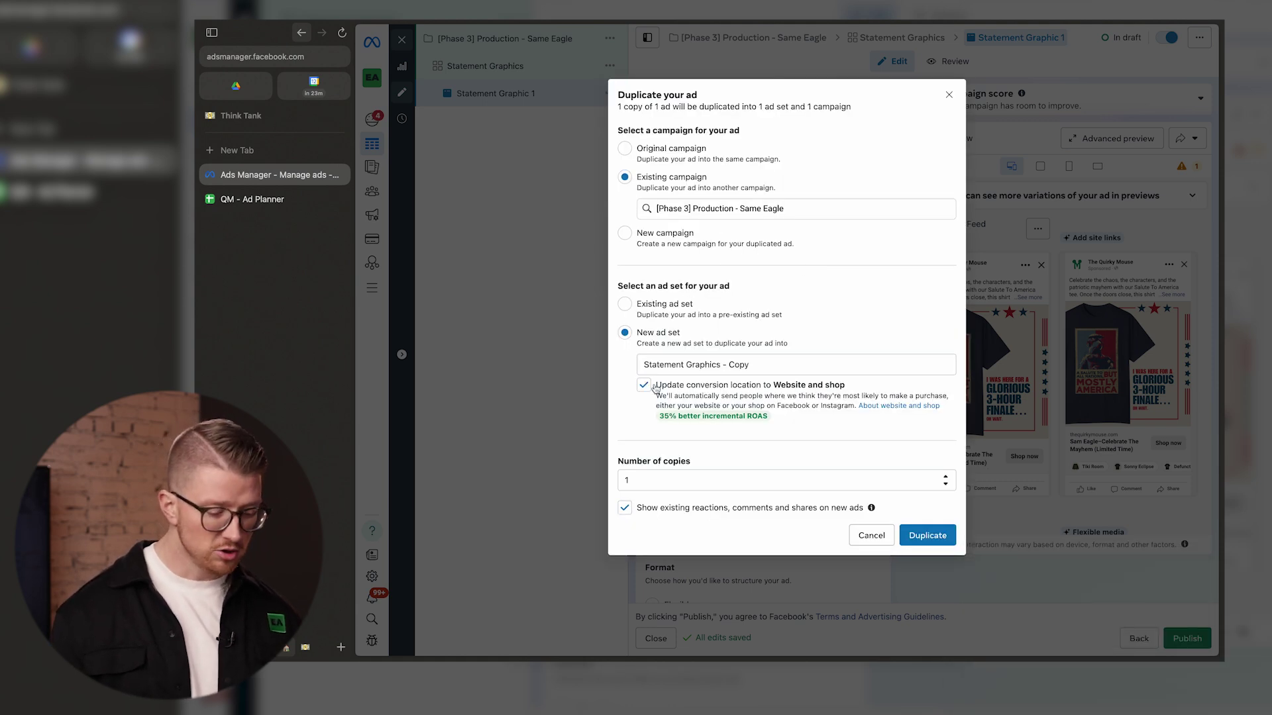
{"action": "left_click", "coordinate": [624, 305]}
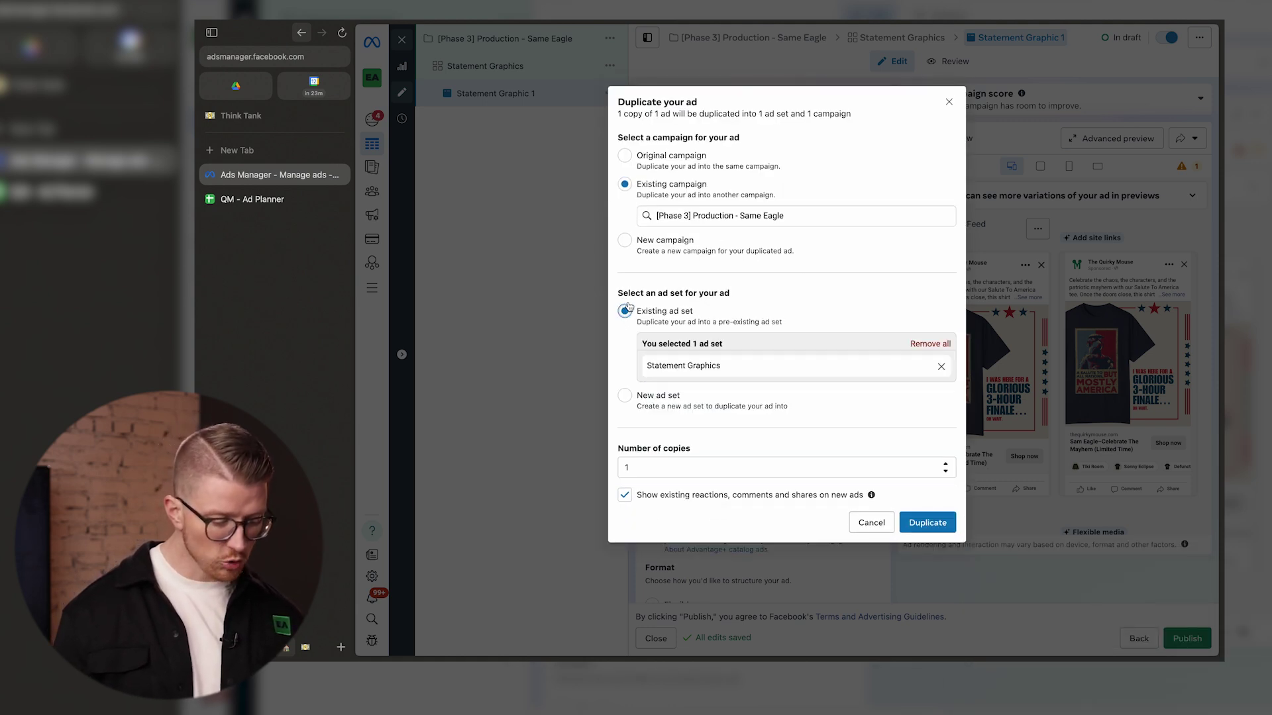
{"action": "left_click", "coordinate": [944, 465]}
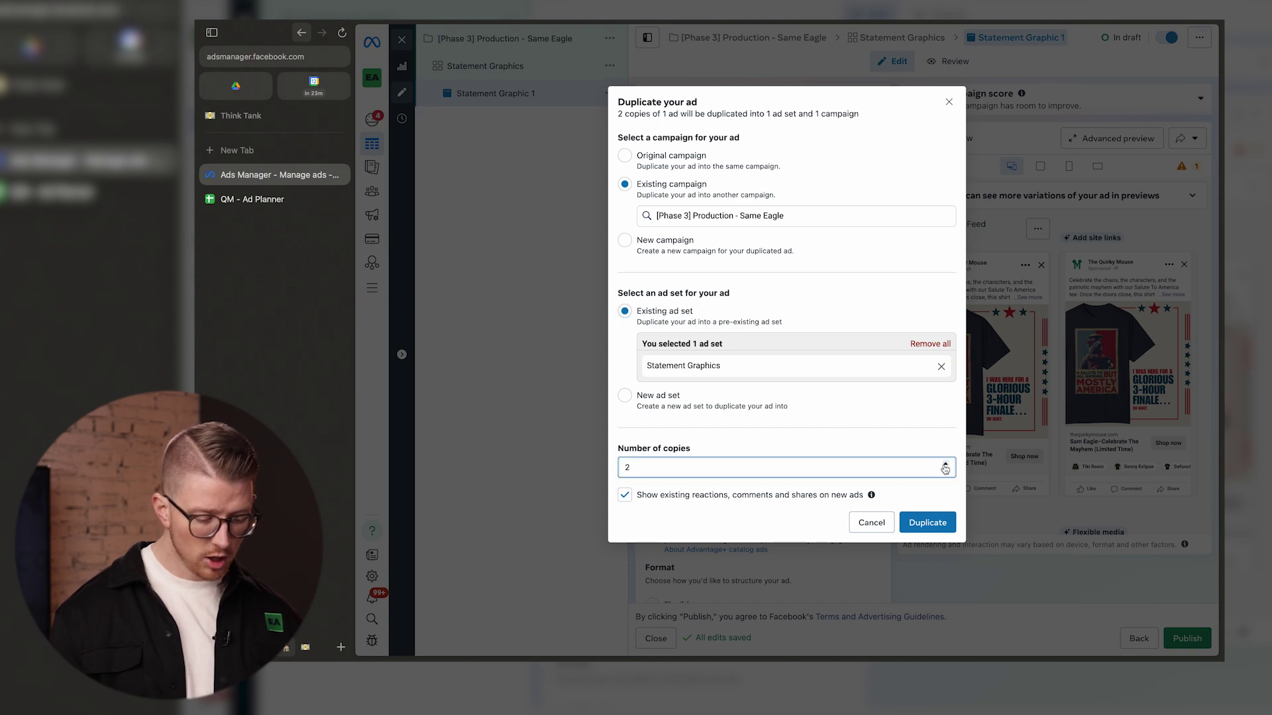
{"action": "left_click", "coordinate": [935, 522]}
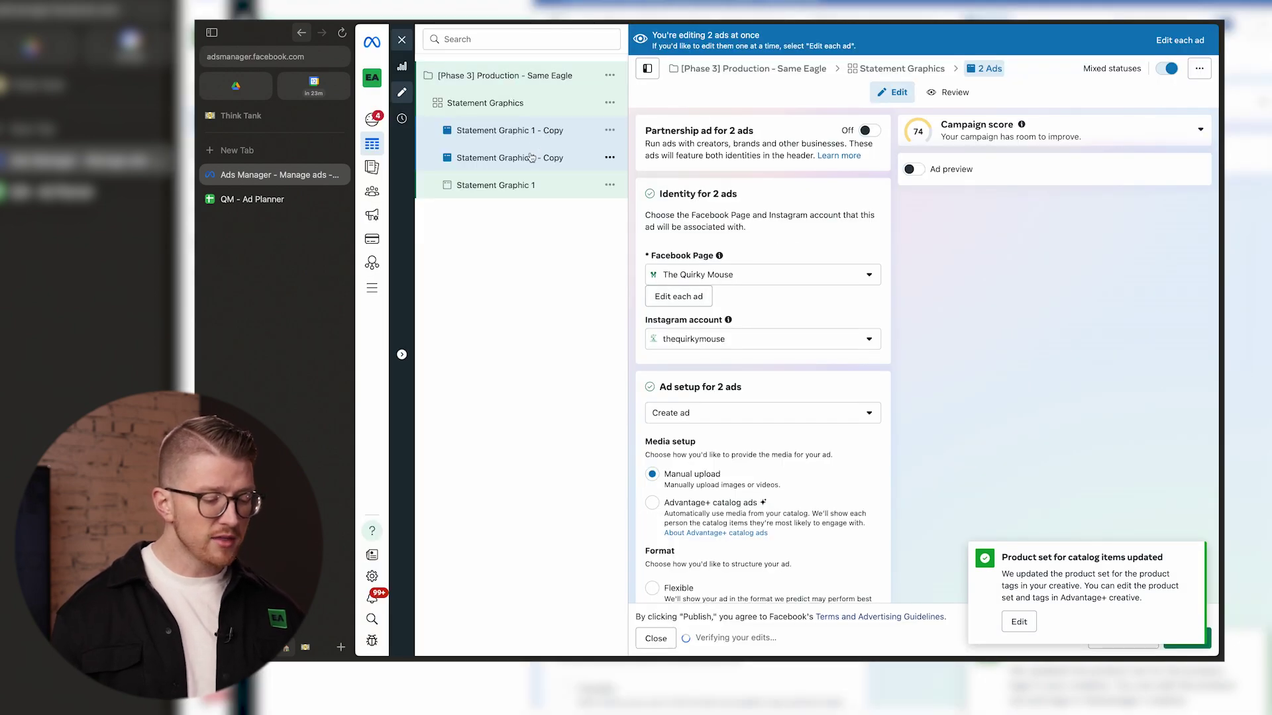
Rename the second Statement Graphic 1 - Copy ad as Statement Graphic 2
{"action": "left_click", "coordinate": [530, 157]}
{"action": "left_click_drag", "start_coordinate": [726, 126], "coordinate": [767, 126]}
{"action": "type", "text": "2"}
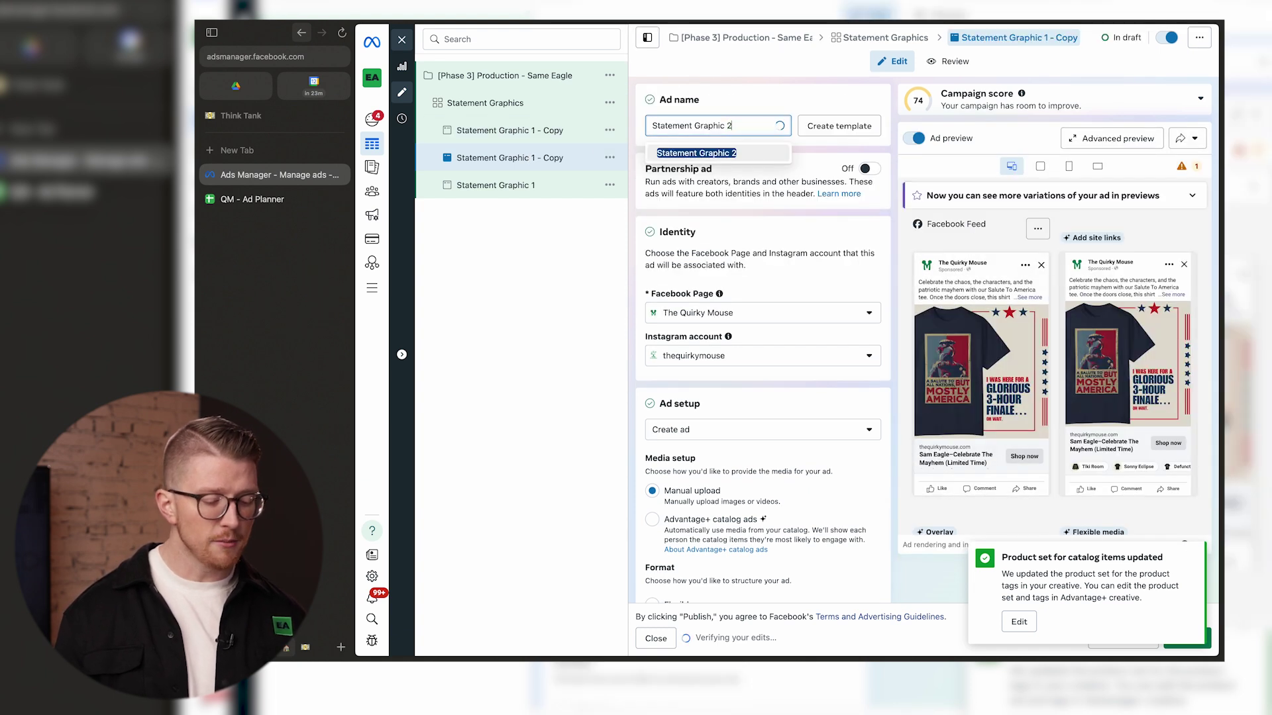
{"action": "left_click", "coordinate": [785, 109]}
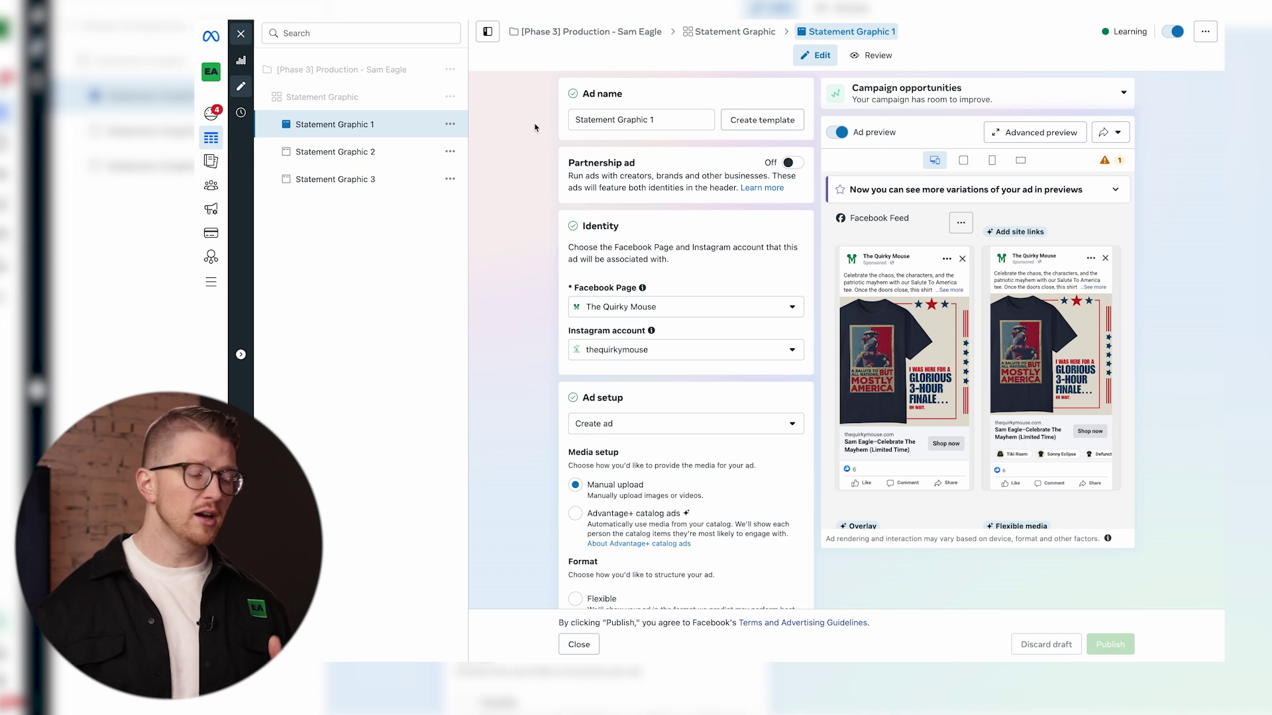
Compare the previews of Statement Graphic 2, 3 and 1 in the [Phase 3] Production - Sam Eagle campaign
{"action": "left_click", "coordinate": [351, 155]}
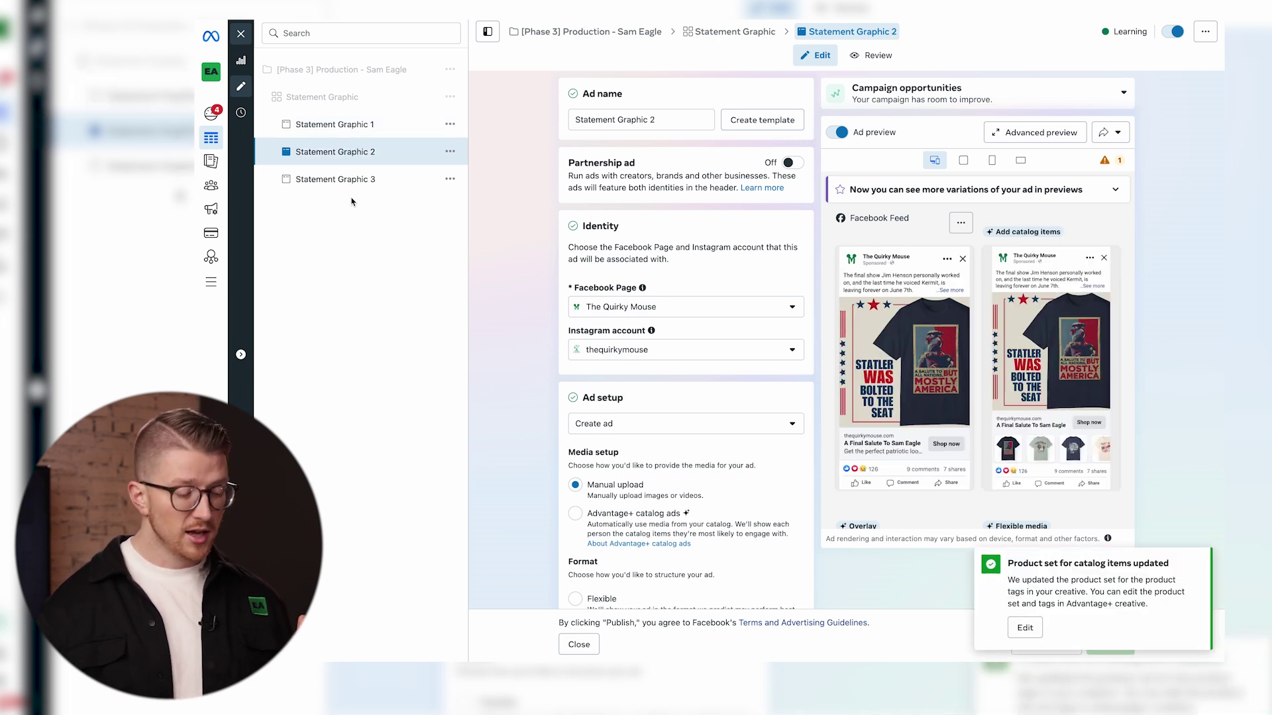
{"action": "left_click", "coordinate": [354, 187]}
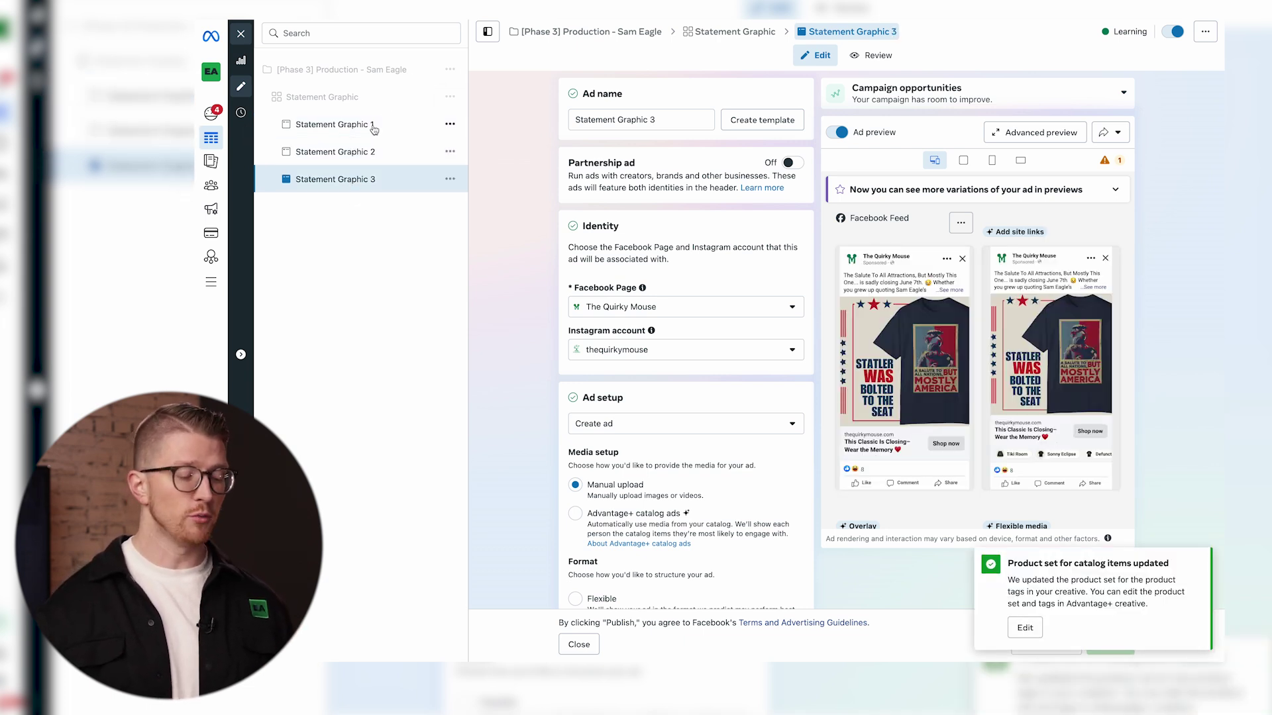
{"action": "left_click", "coordinate": [373, 126]}
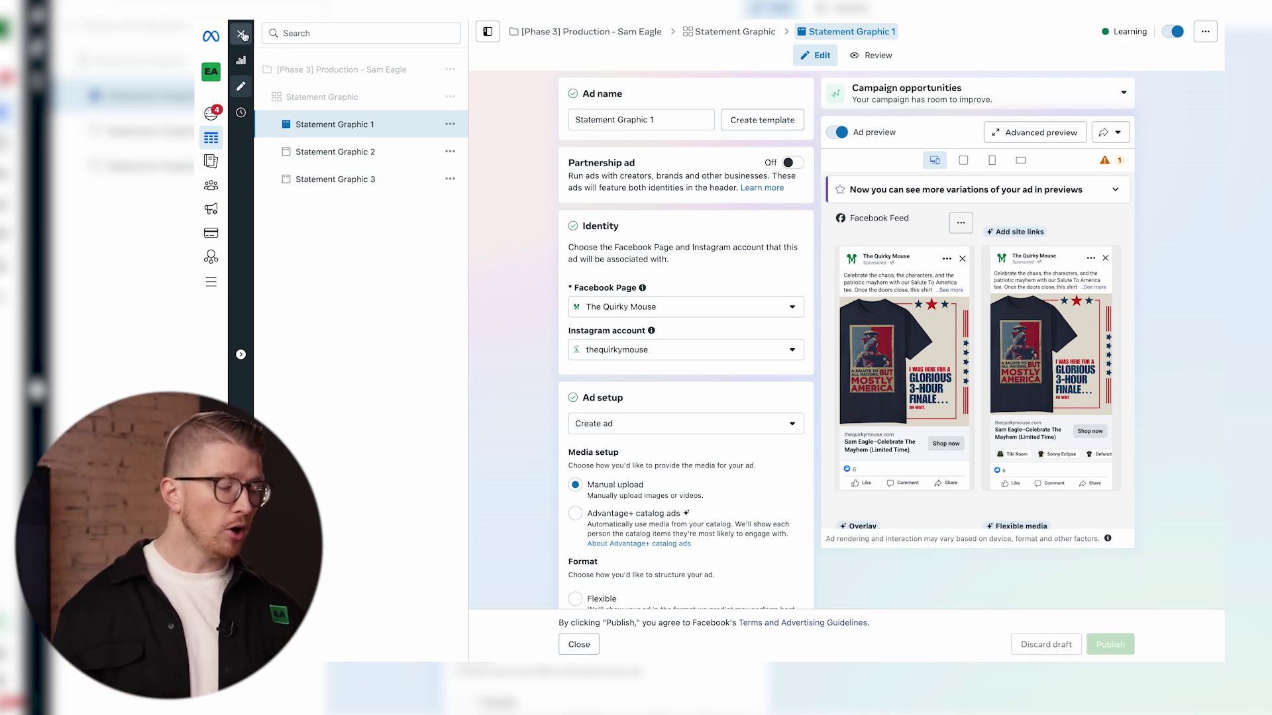
Close the ad editor and review the draft campaign, ad set and ads for publishing
{"action": "left_click", "coordinate": [241, 35]}
{"action": "left_click", "coordinate": [1163, 20]}
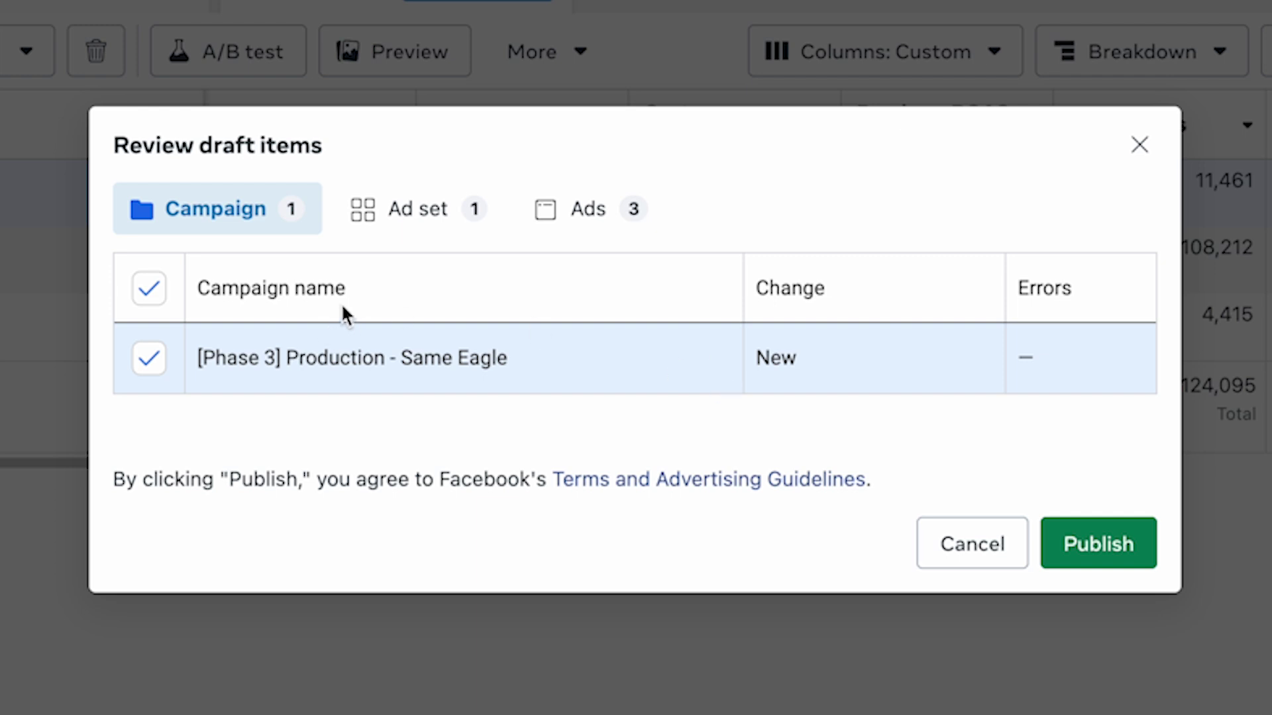
{"action": "left_click", "coordinate": [426, 220]}
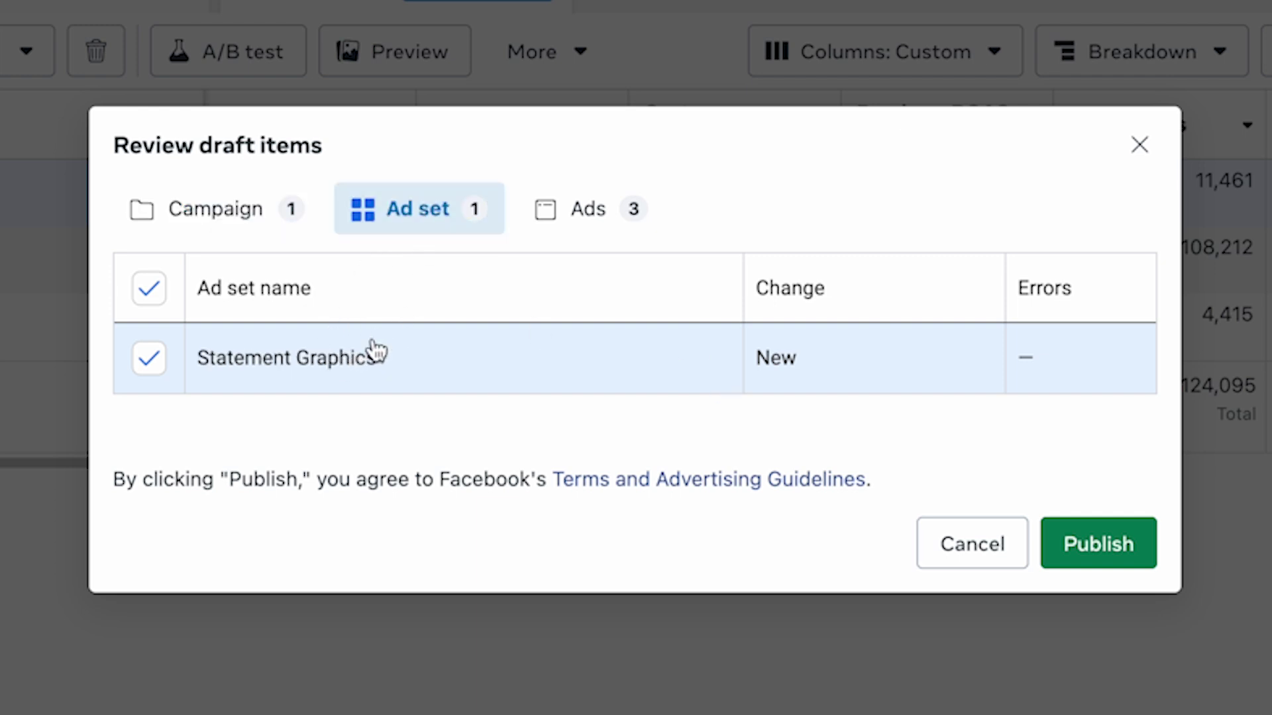
{"action": "left_click", "coordinate": [588, 210]}
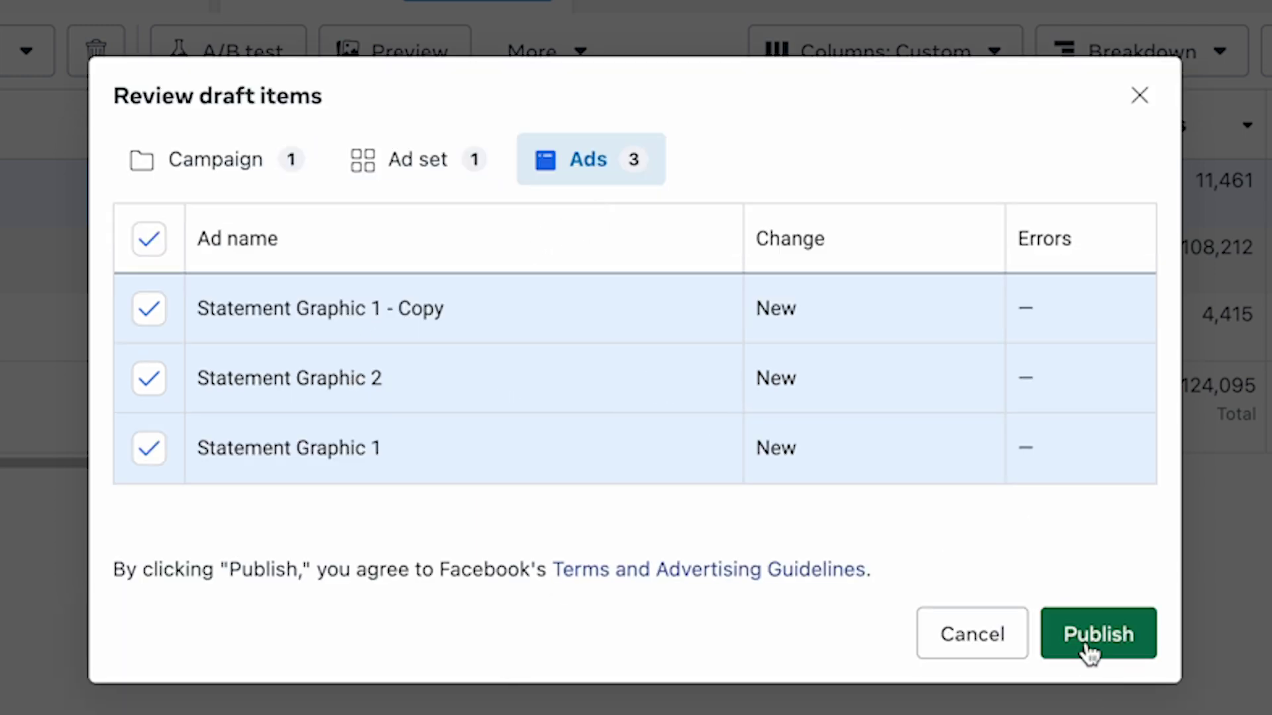